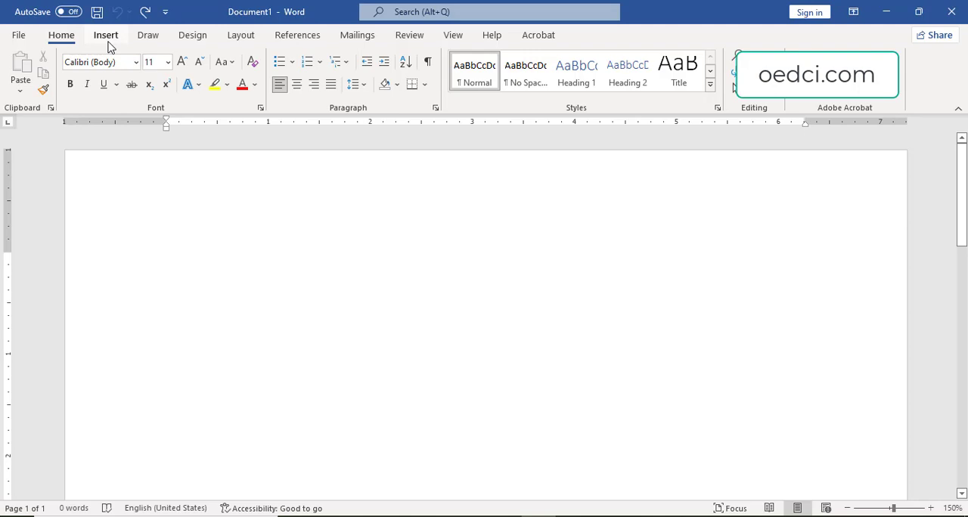
Examine the available page setup options for margins, orientation, paper size and columns.
{"action": "left_click", "coordinate": [108, 41]}
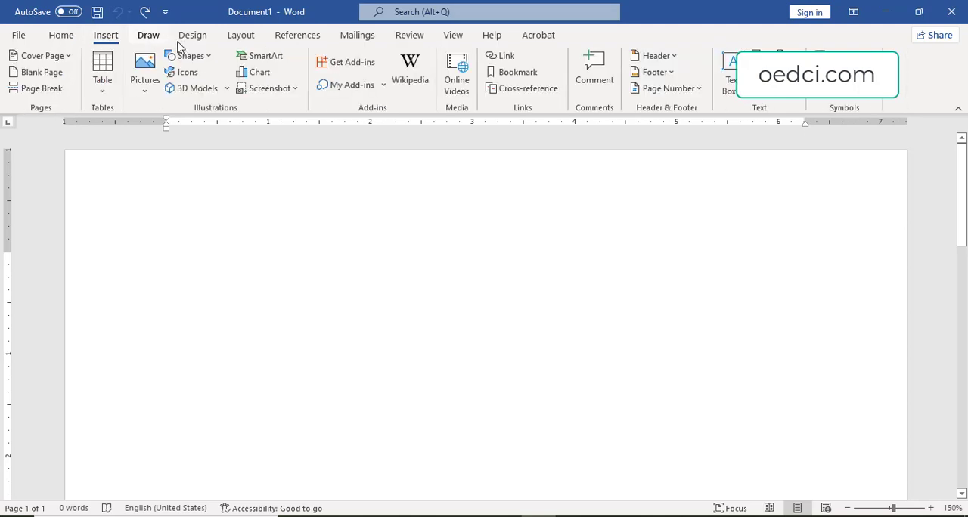
{"action": "left_click", "coordinate": [149, 36]}
{"action": "left_click", "coordinate": [193, 36]}
{"action": "left_click", "coordinate": [240, 36]}
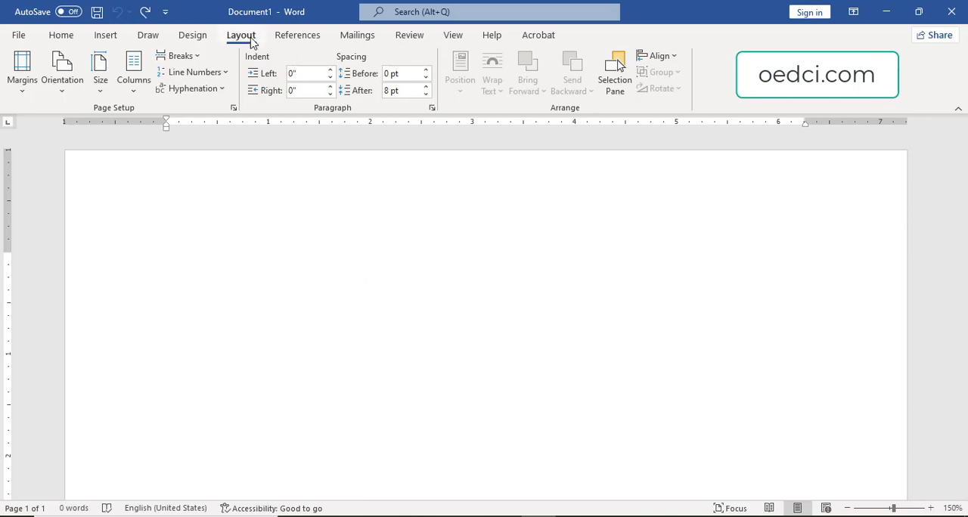
{"action": "left_click", "coordinate": [23, 96]}
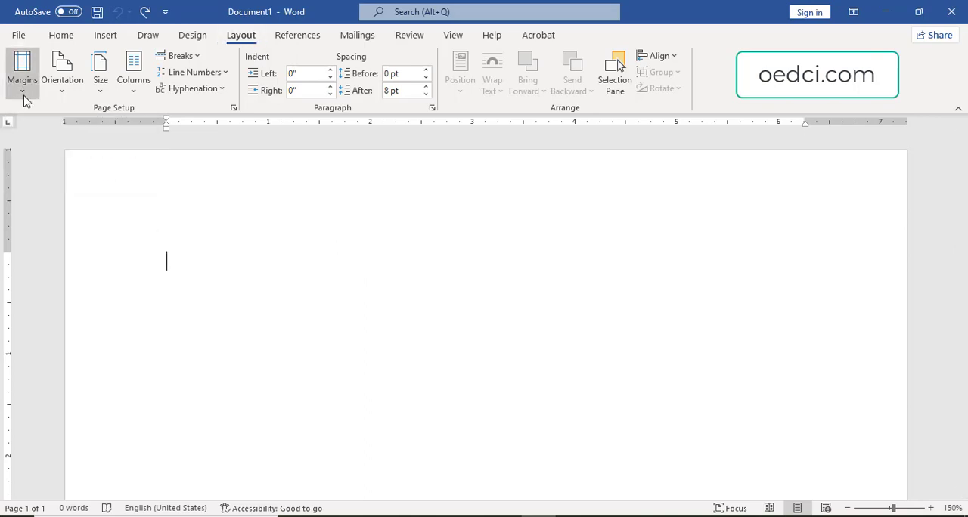
{"action": "left_click", "coordinate": [60, 91]}
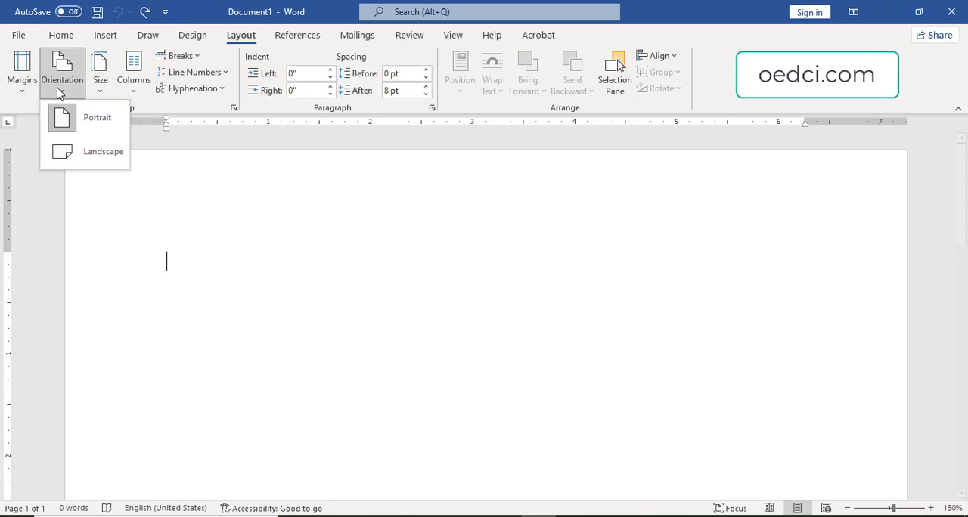
{"action": "left_click", "coordinate": [99, 85]}
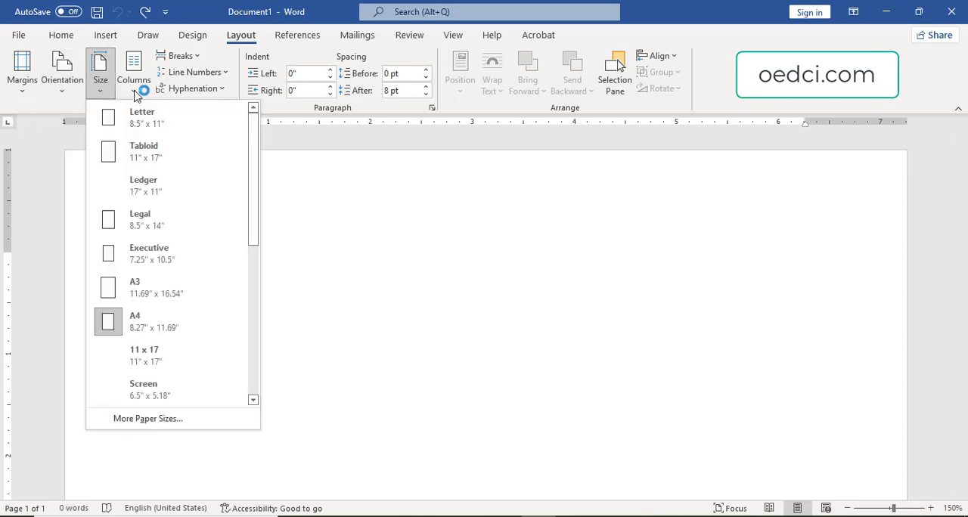
{"action": "left_click", "coordinate": [135, 93]}
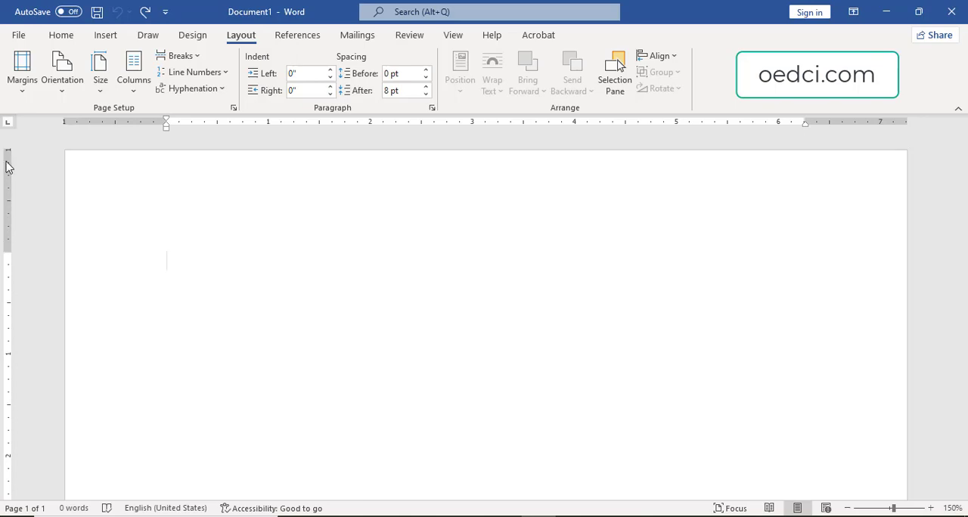
Adjust the margins along the rulers: left to about 2.13", right edge in to about the 4.25" mark, and top slightly smaller.
{"action": "double_click", "coordinate": [7, 252]}
{"action": "left_click", "coordinate": [615, 431]}
{"action": "mouse_move", "coordinate": [7, 252]}
{"action": "left_mouse_down"}
{"action": "mouse_move", "coordinate": [7, 193]}
{"action": "mouse_move", "coordinate": [5, 295]}
{"action": "mouse_move", "coordinate": [15, 245]}
{"action": "left_mouse_up"}
{"action": "left_click_drag", "start_coordinate": [168, 124], "coordinate": [280, 123]}
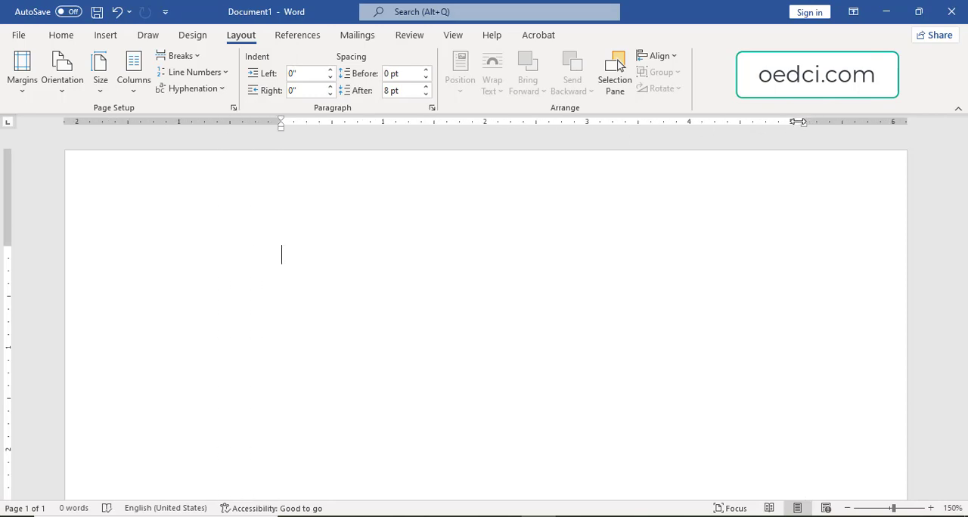
{"action": "left_click_drag", "start_coordinate": [797, 122], "coordinate": [713, 122]}
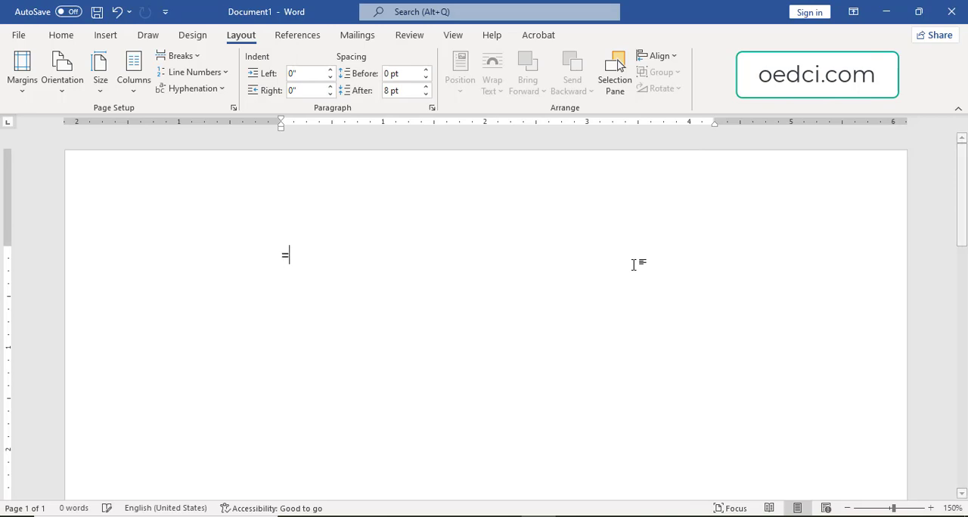
Generate sample body text in the blank document with =rand(5,4).
{"action": "type", "text": "=rand"}
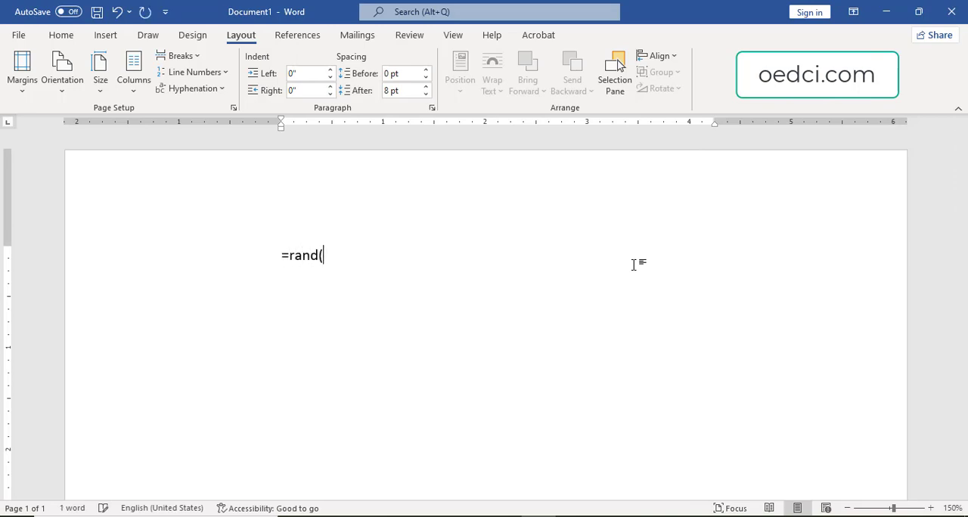
{"action": "type", "text": "(5,4)"}
{"action": "key", "text": "Return"}
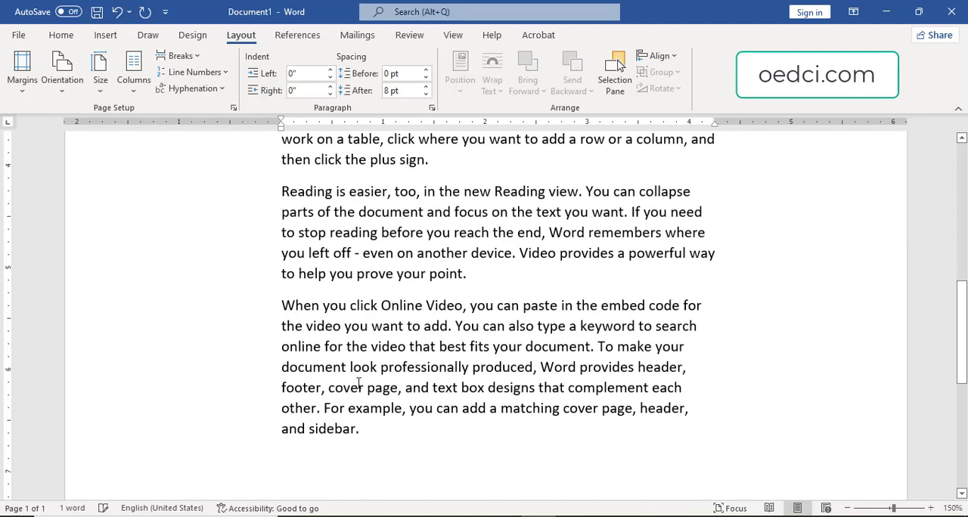
Widen the right margin to about 2.46" and the top margin to about 1.75" using the rulers.
{"action": "scroll", "coordinate": [358, 383], "scroll_direction": "up", "scroll_amount": 10}
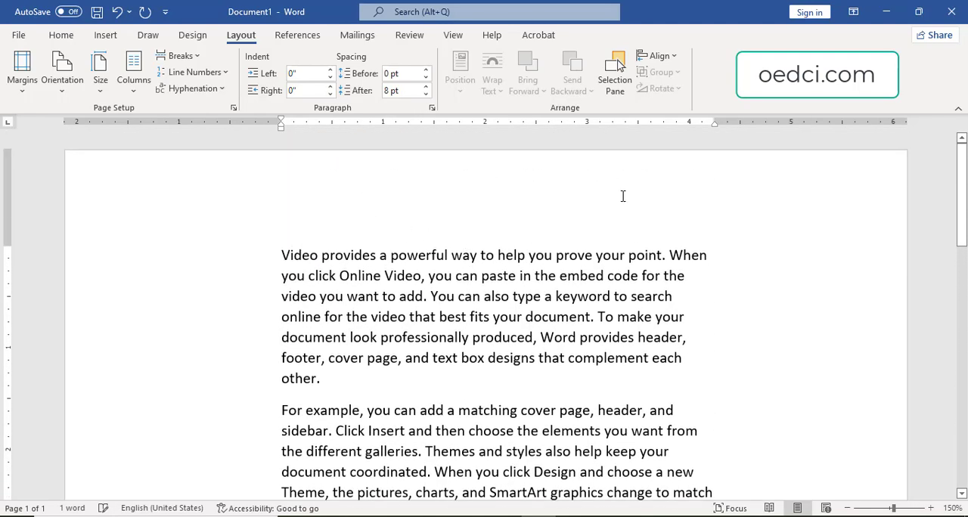
{"action": "left_click_drag", "start_coordinate": [714, 126], "coordinate": [657, 132]}
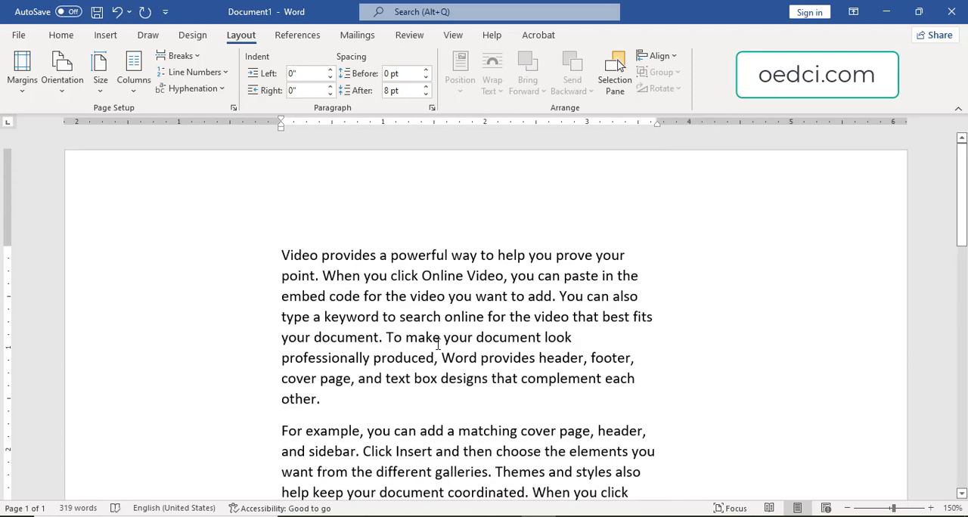
{"action": "left_click_drag", "start_coordinate": [6, 246], "coordinate": [6, 327]}
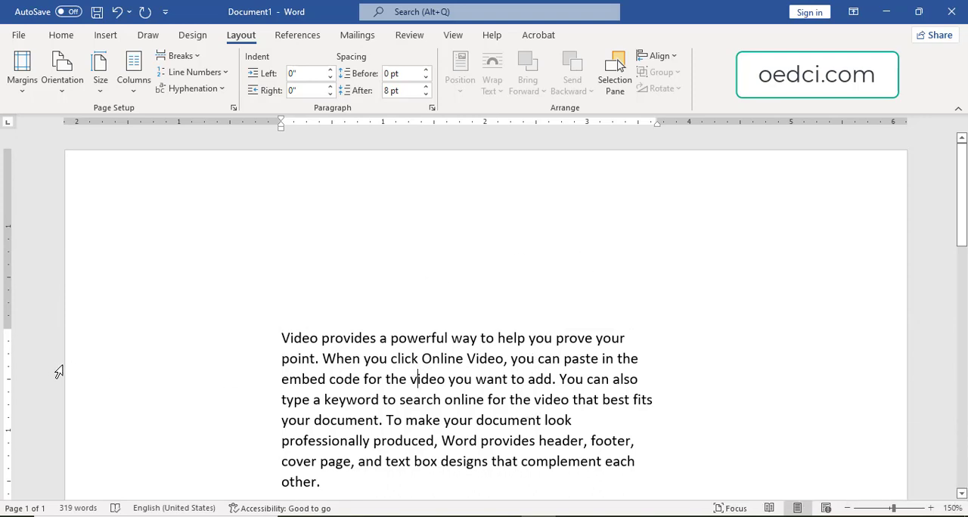
Set exact page margins of 1" at top and bottom and 1.25" at left and right.
{"action": "double_click", "coordinate": [7, 327]}
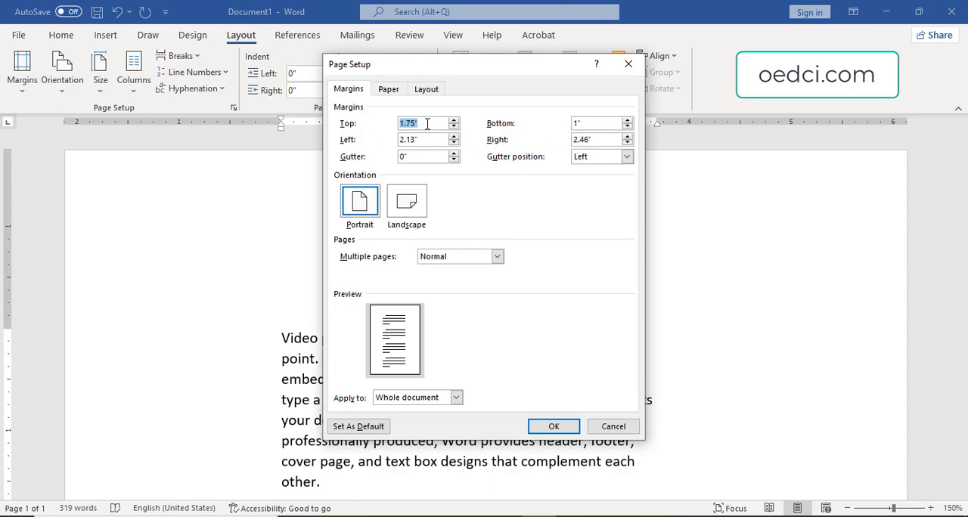
{"action": "type", "text": "1"}
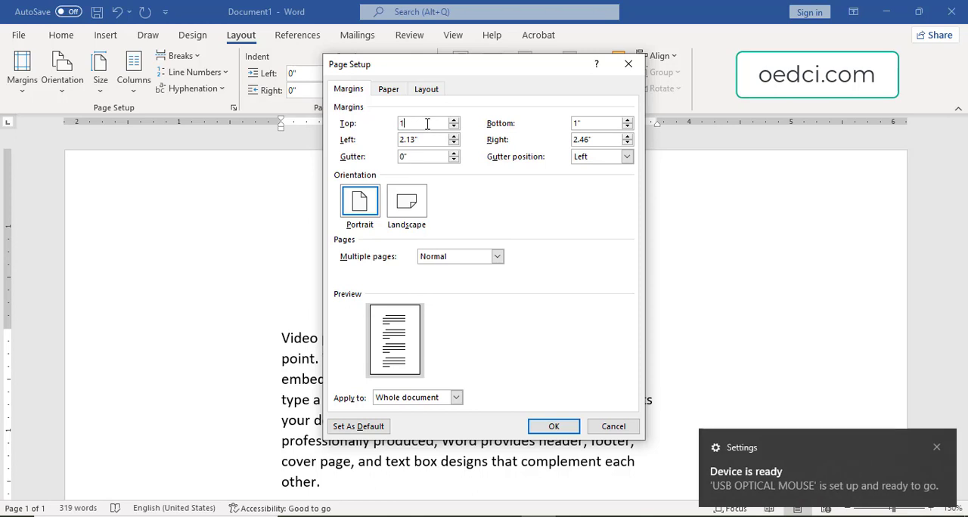
{"action": "key", "text": "Tab"}
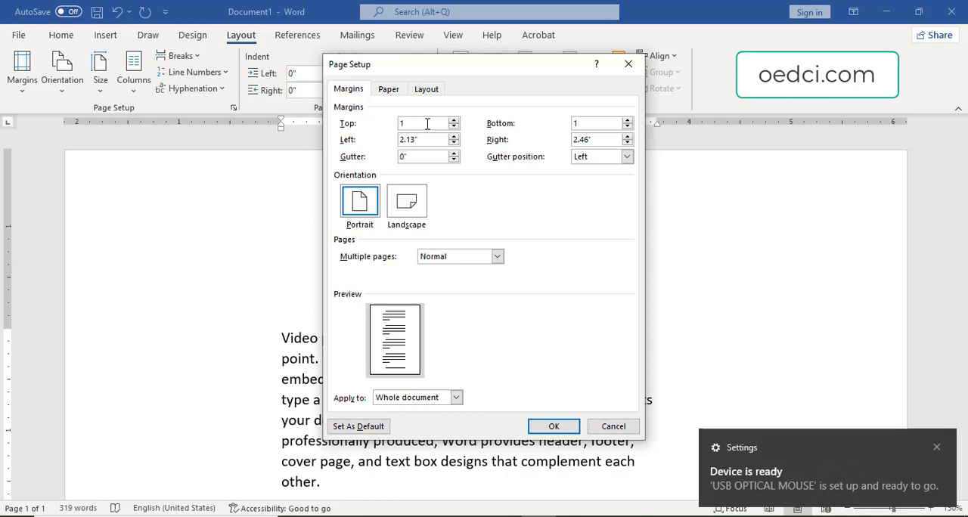
{"action": "key", "text": "Tab"}
{"action": "type", "text": "1.25"}
{"action": "key", "text": "Tab"}
{"action": "type", "text": "1"}
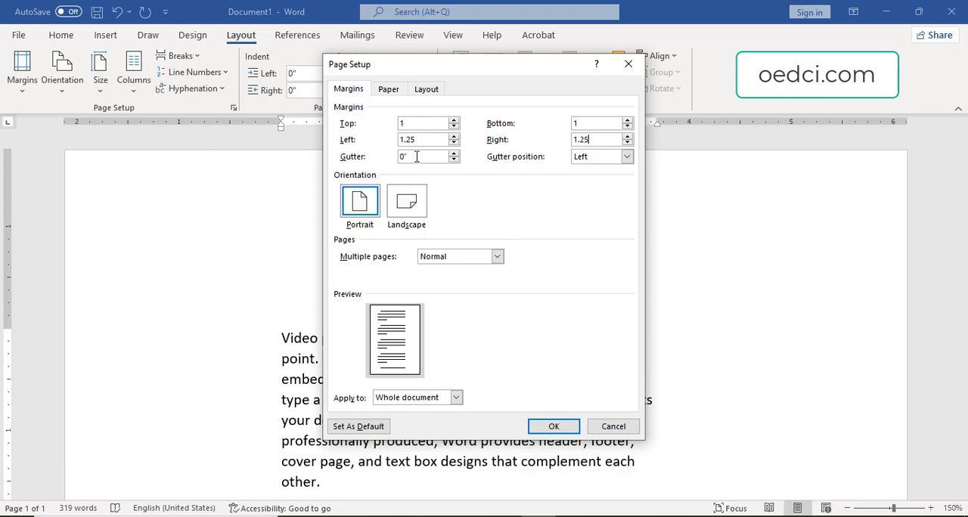
Add a 1.2" gutter and set its position to Top.
{"action": "left_click", "coordinate": [417, 156]}
{"action": "left_click_drag", "start_coordinate": [454, 156], "coordinate": [454, 157]}
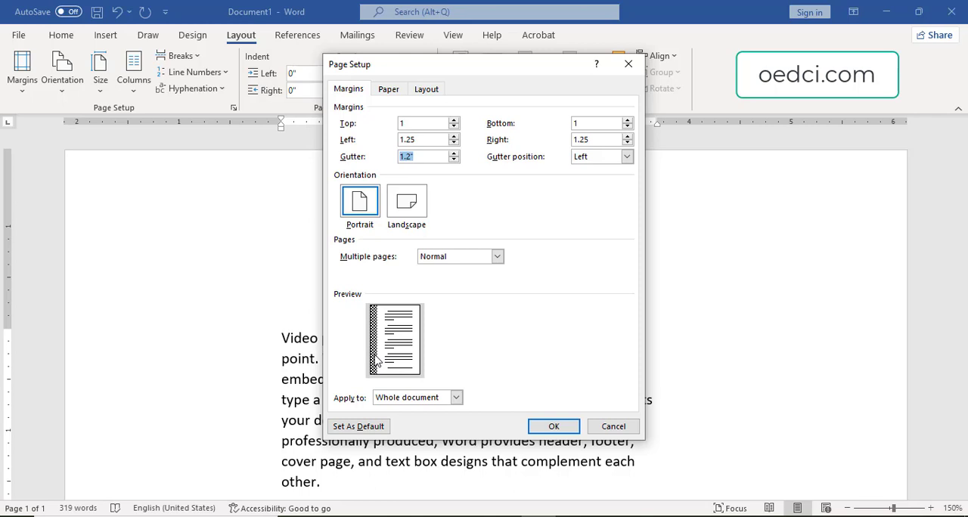
{"action": "left_click", "coordinate": [627, 157]}
{"action": "left_click", "coordinate": [611, 182]}
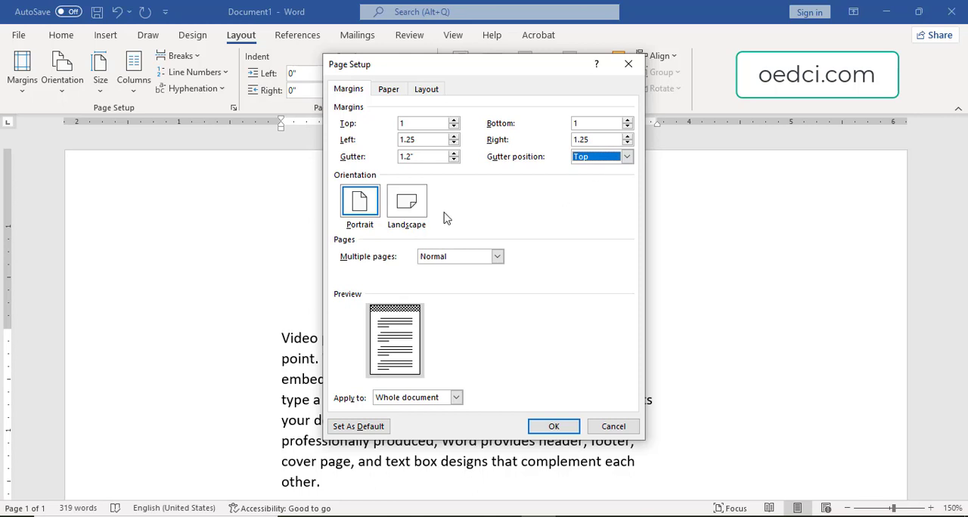
Switch the page orientation to Landscape and set the gutter position to Left.
{"action": "left_click", "coordinate": [411, 208]}
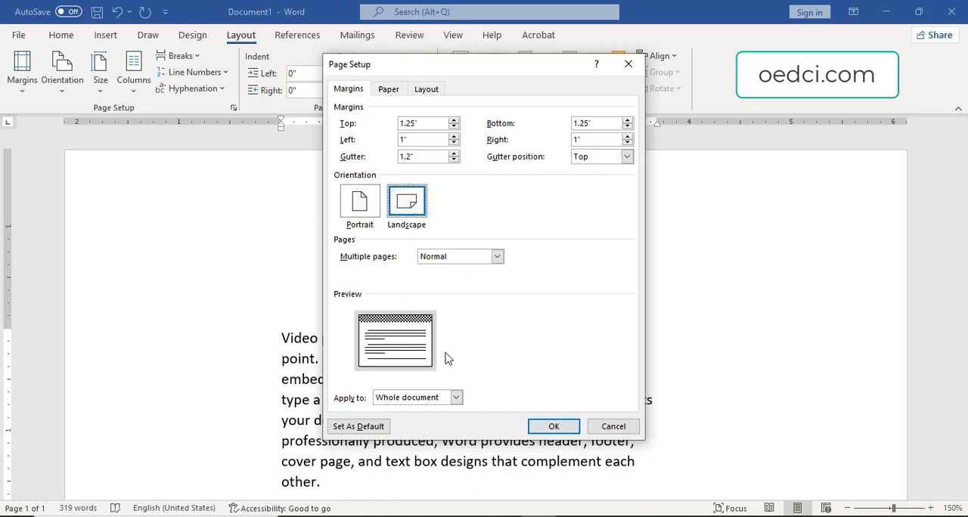
{"action": "left_click", "coordinate": [626, 157]}
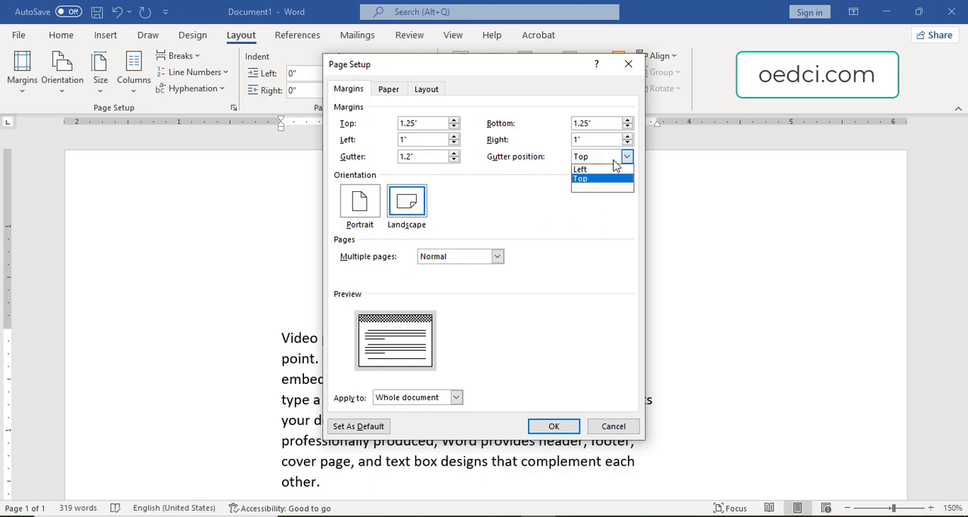
{"action": "left_click", "coordinate": [599, 170]}
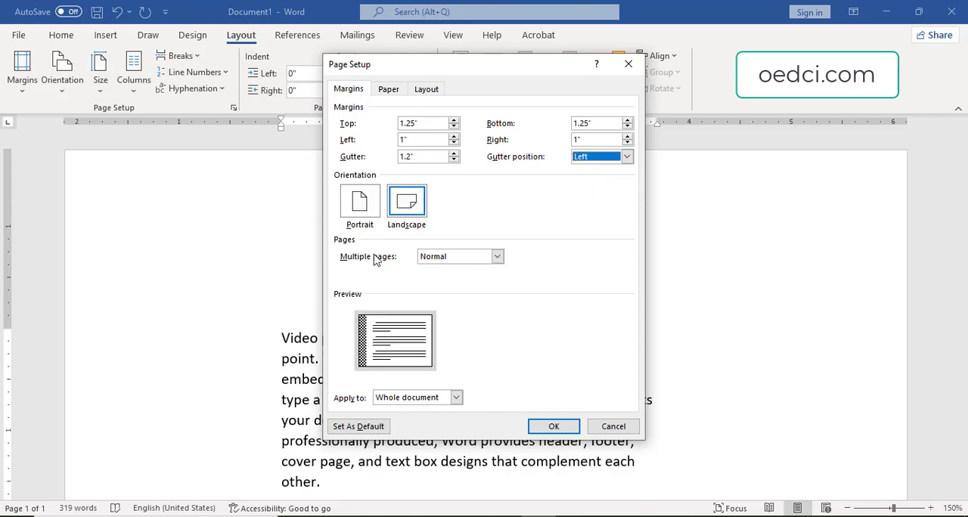
Compare the Portrait and Landscape orientations in the preview and apply the page setup with Portrait to the whole document.
{"action": "left_click", "coordinate": [361, 202]}
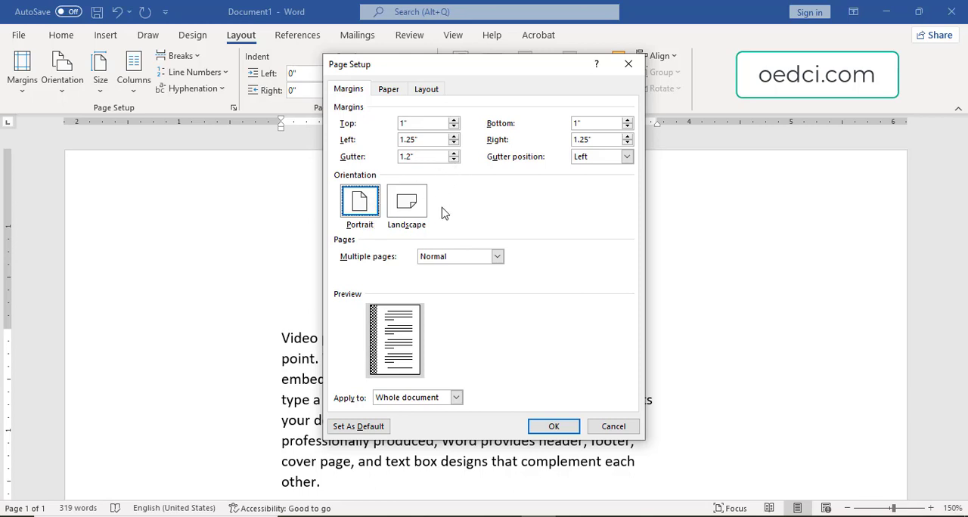
{"action": "left_click", "coordinate": [414, 208]}
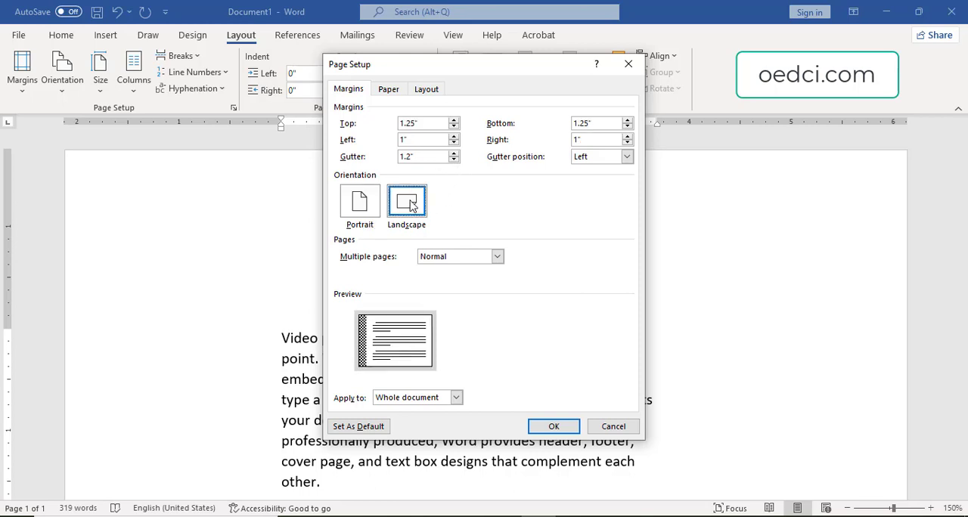
{"action": "left_click", "coordinate": [364, 210]}
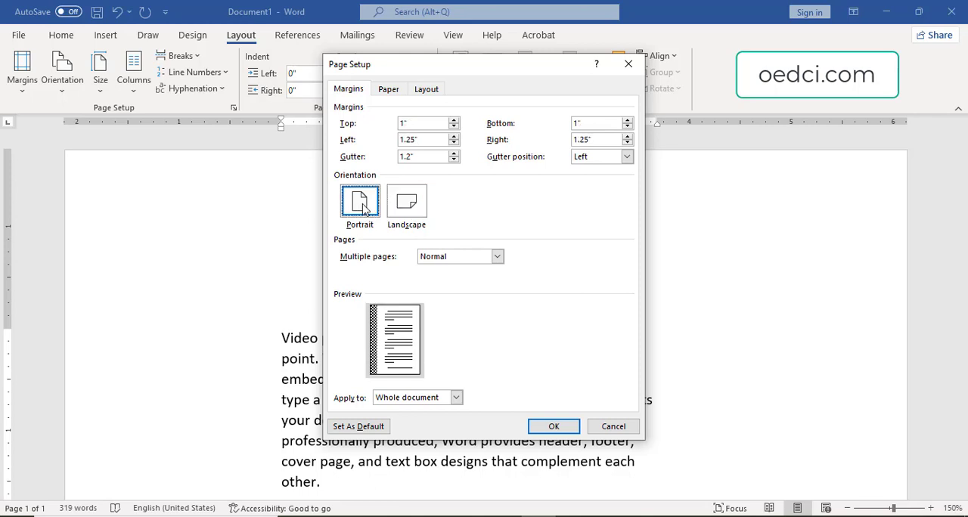
{"action": "left_click", "coordinate": [413, 211]}
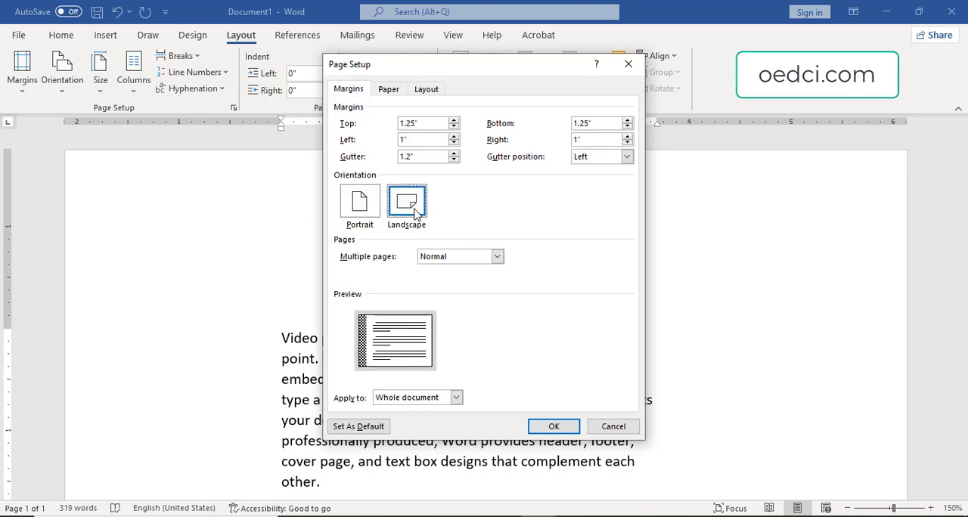
{"action": "left_click", "coordinate": [369, 213]}
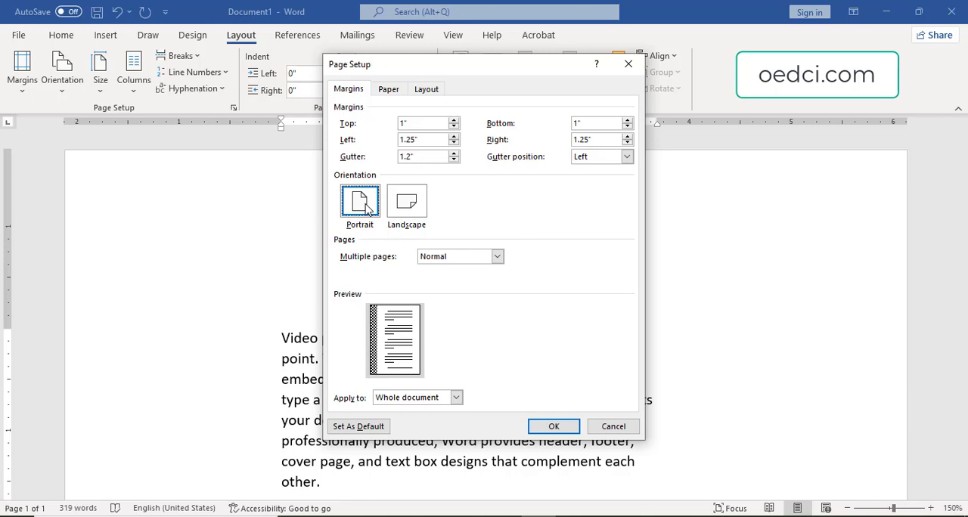
{"action": "left_click", "coordinate": [421, 212]}
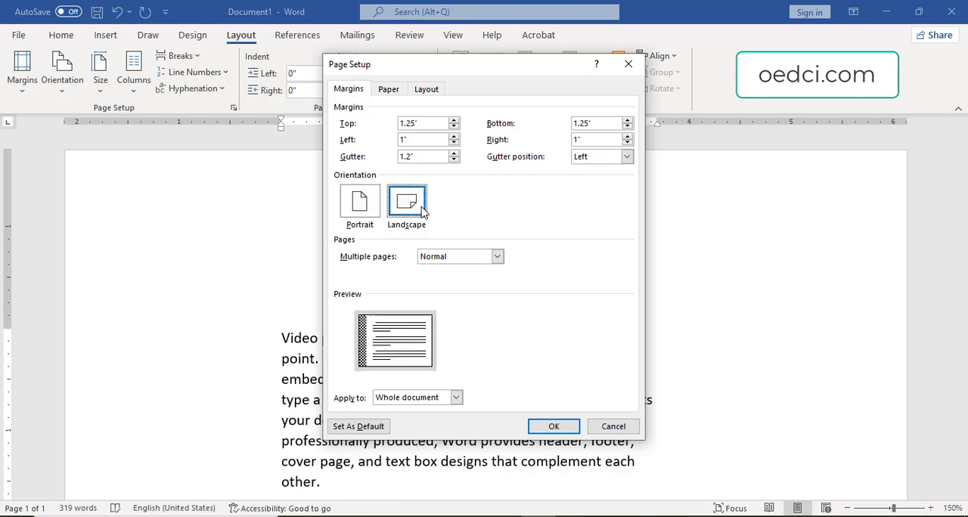
{"action": "left_click", "coordinate": [365, 213]}
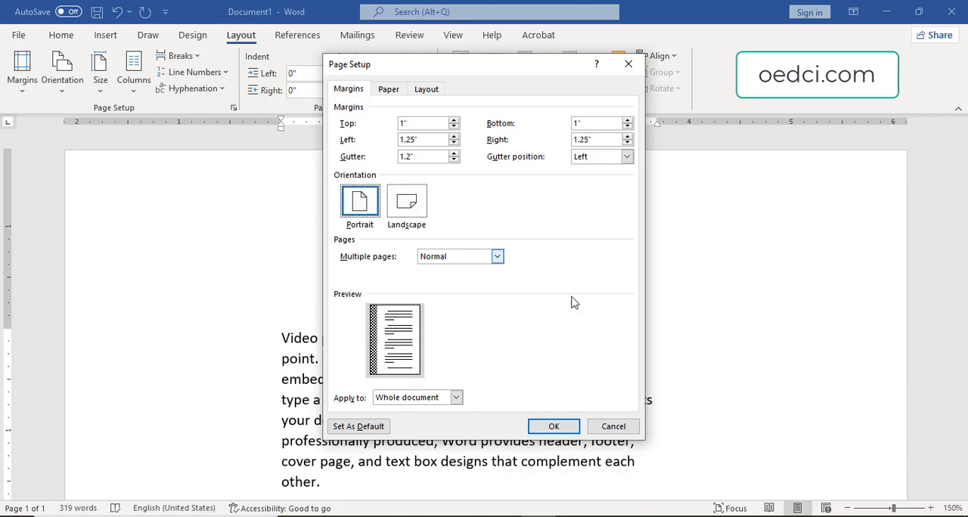
{"action": "left_click", "coordinate": [552, 427]}
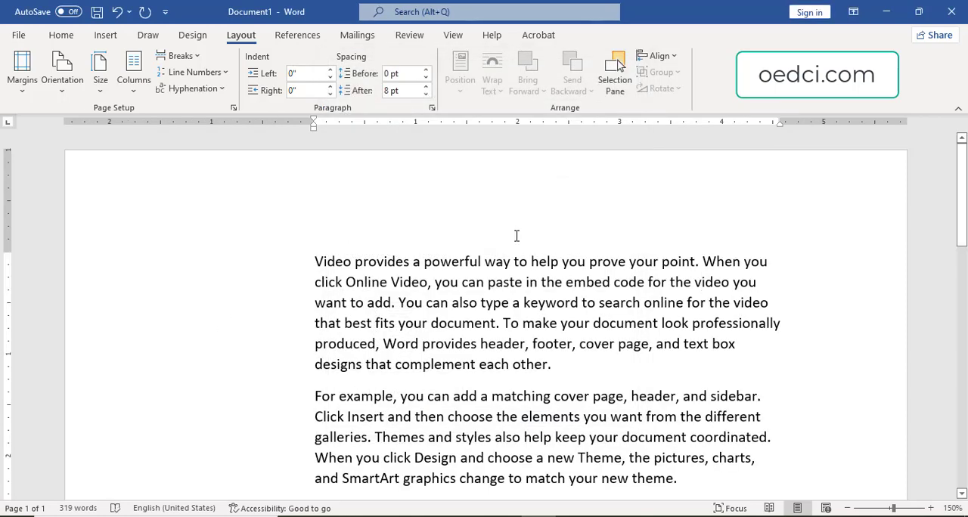
Apply the Office 2003 Default margin preset to the document and switch to the Normal preset.
{"action": "left_click", "coordinate": [23, 83]}
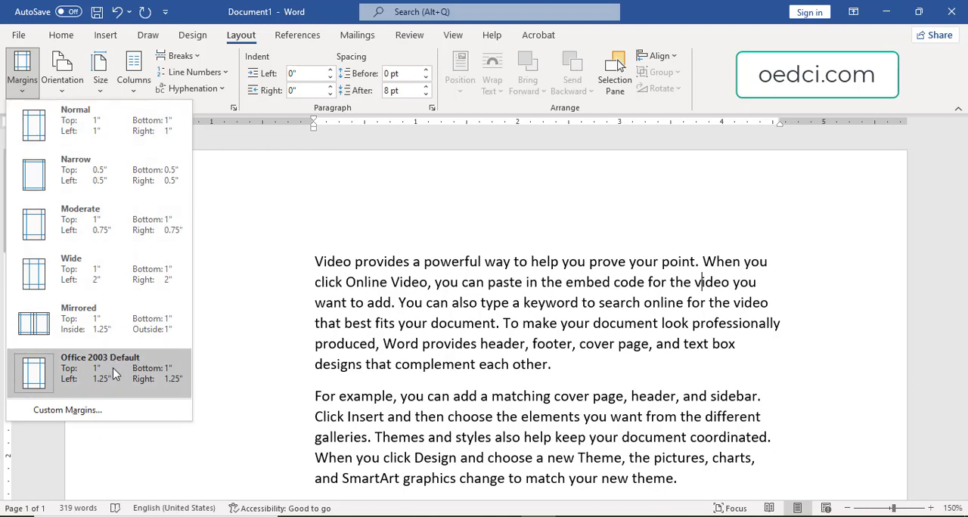
{"action": "left_click", "coordinate": [142, 372]}
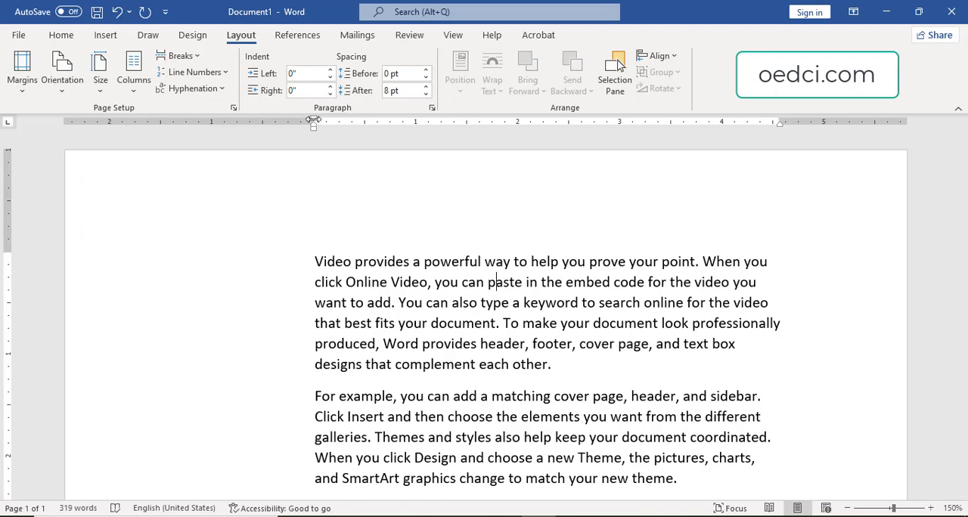
{"action": "left_click", "coordinate": [22, 72]}
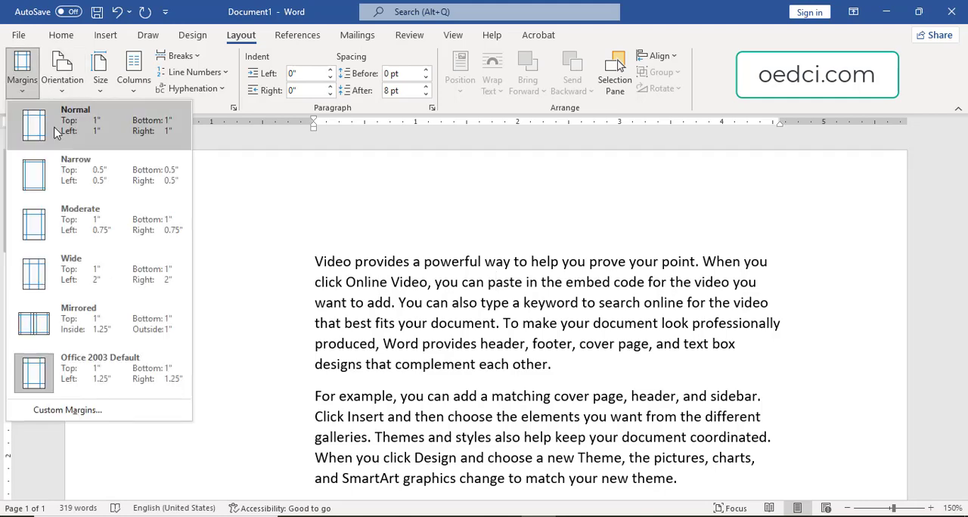
{"action": "left_click", "coordinate": [57, 132]}
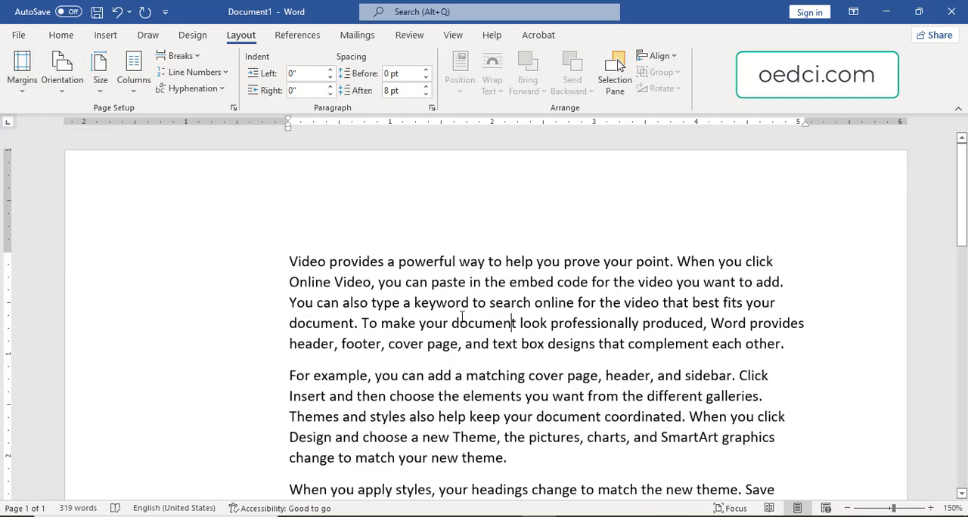
Apply the Wide margin preset, with 2" left and right margins, to the document.
{"action": "left_click", "coordinate": [22, 72]}
{"action": "left_click", "coordinate": [118, 221]}
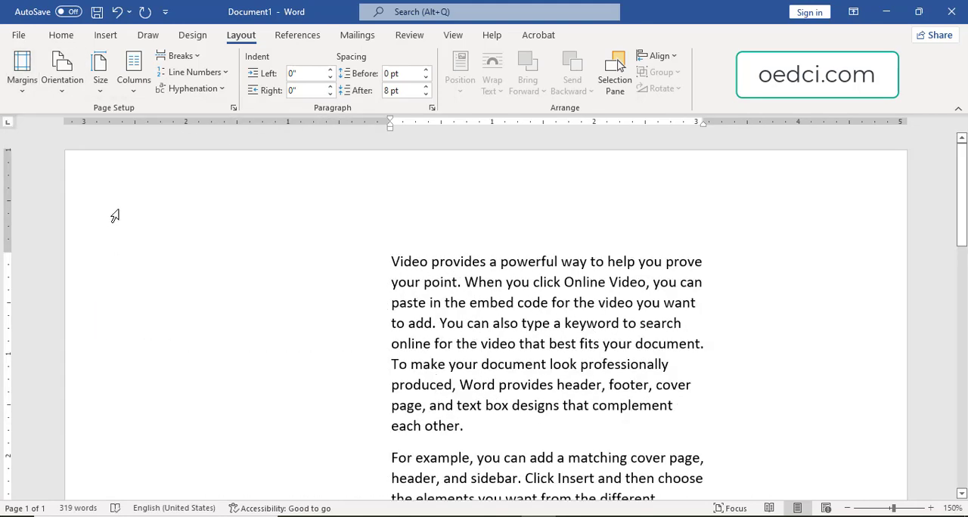
Remove the gutter in the page setup and apply the change to the whole document.
{"action": "double_click", "coordinate": [6, 252]}
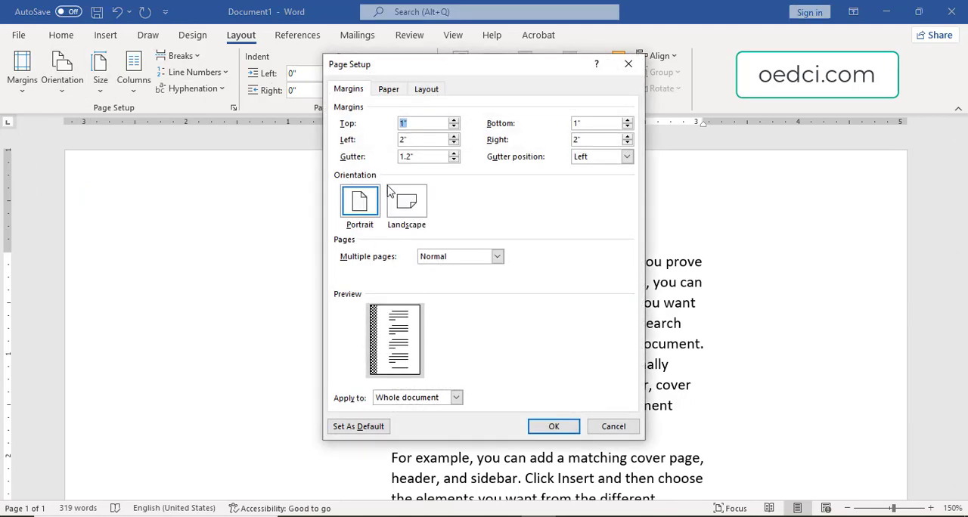
{"action": "left_click", "coordinate": [417, 156]}
{"action": "left_click", "coordinate": [556, 426]}
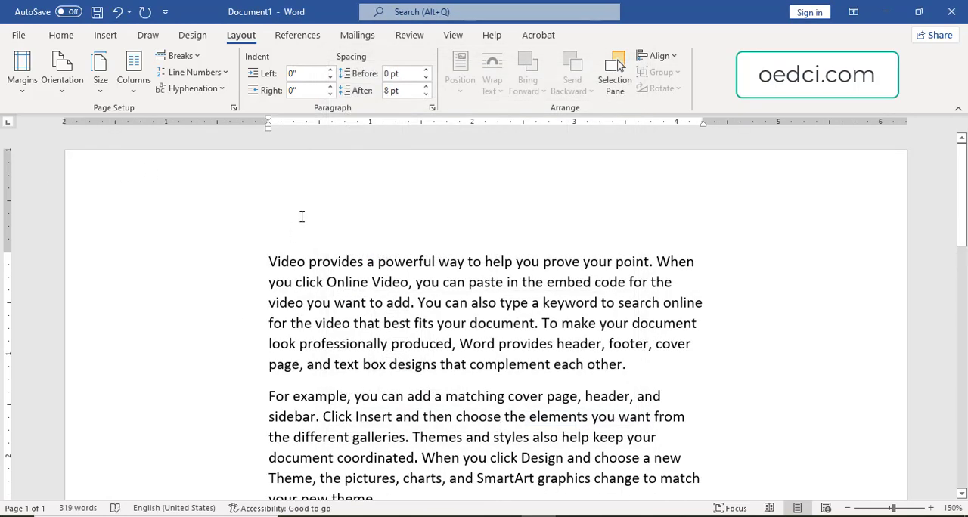
Try the Normal margin preset with 1" margins and the Narrow preset with 0.5" margins on the document.
{"action": "left_click", "coordinate": [26, 89]}
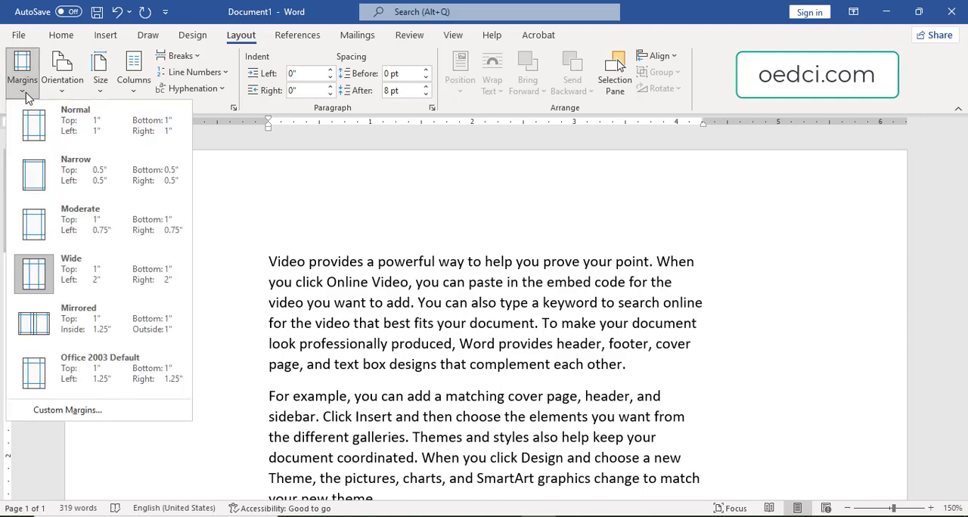
{"action": "left_click", "coordinate": [87, 155]}
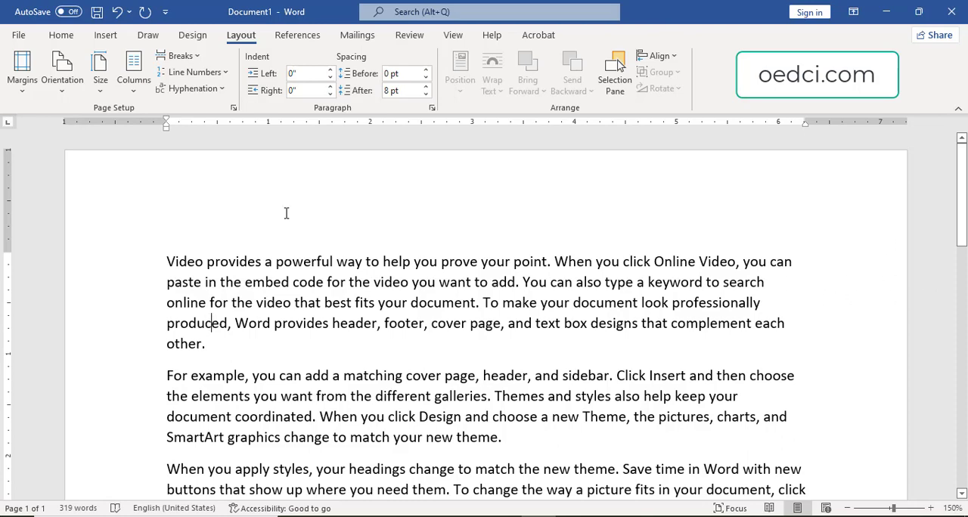
{"action": "left_click", "coordinate": [22, 74]}
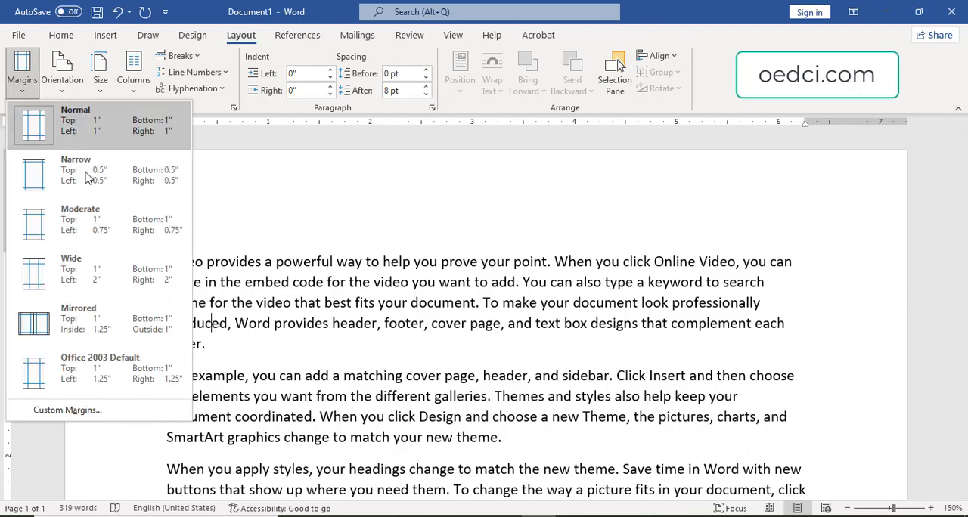
{"action": "left_click", "coordinate": [126, 195]}
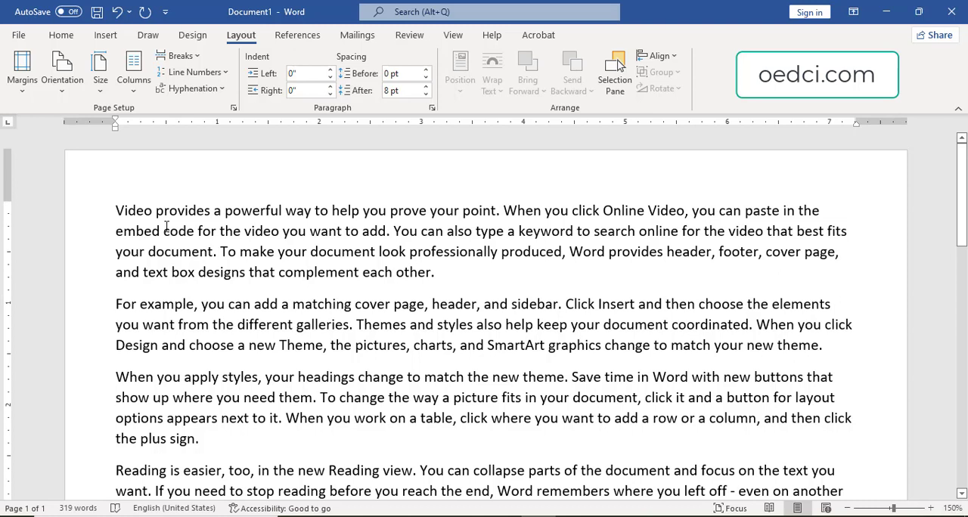
Apply the Office 2003 Default margin preset, with 1.25" left and right margins, to the document.
{"action": "left_click", "coordinate": [22, 75]}
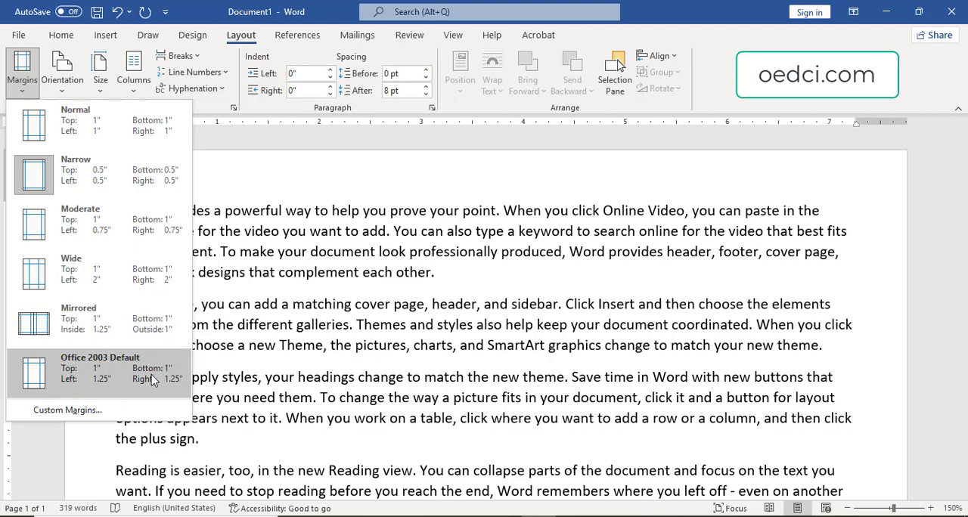
{"action": "left_click", "coordinate": [132, 376]}
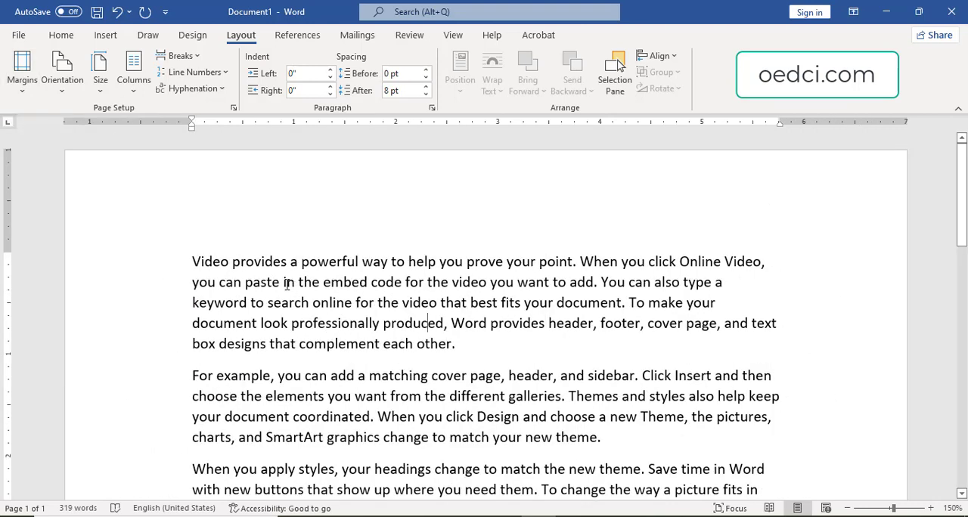
Switch the page orientation to Landscape, view the whole page, and return it to Portrait.
{"action": "left_click", "coordinate": [63, 83]}
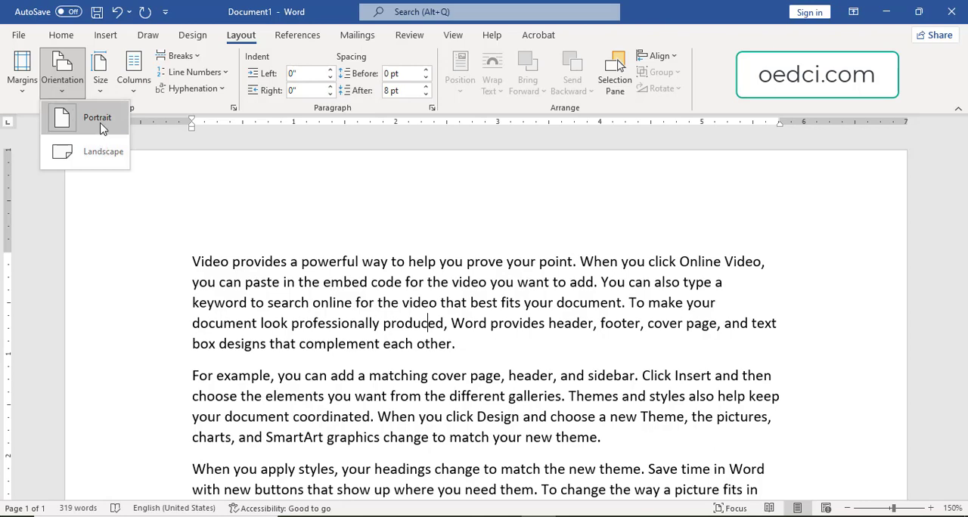
{"action": "left_click", "coordinate": [96, 152]}
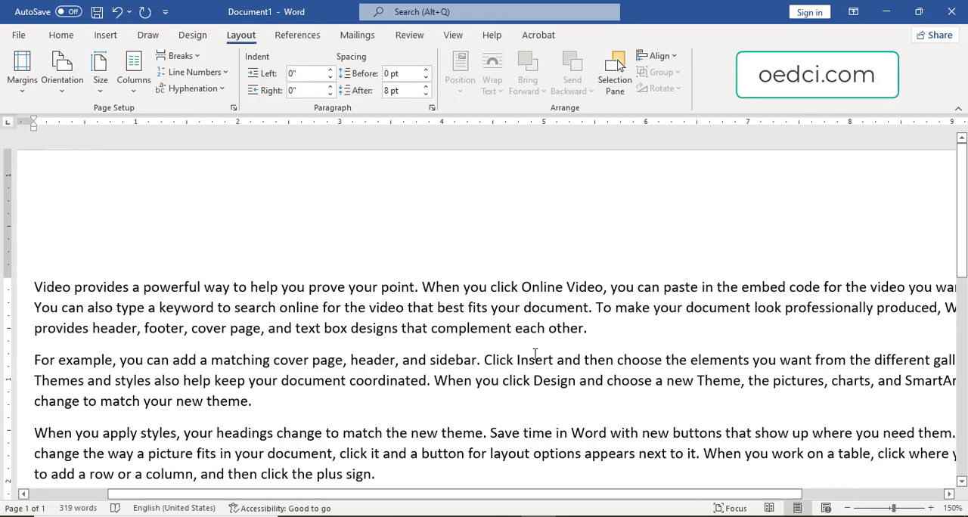
{"action": "scroll", "coordinate": [535, 354], "scroll_direction": "down", "scroll_amount": 11}
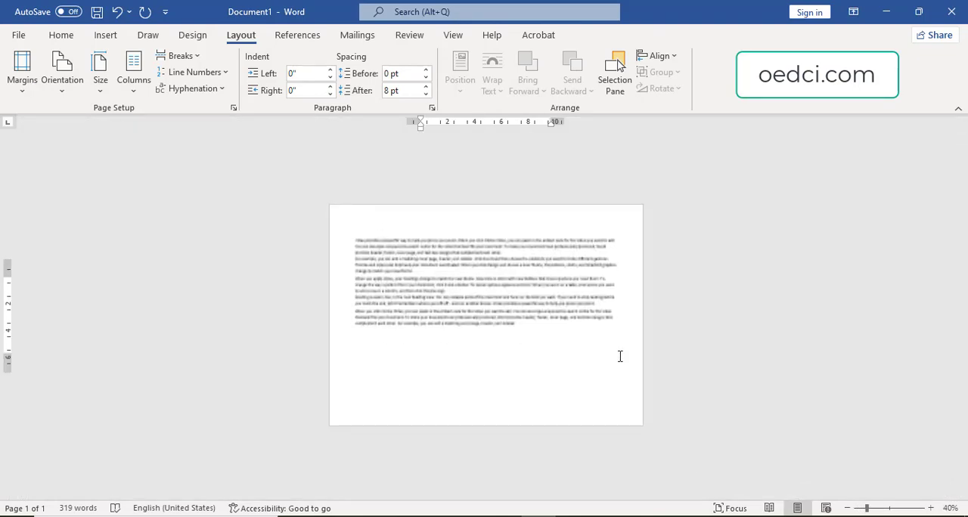
{"action": "scroll", "coordinate": [619, 356], "scroll_direction": "up", "scroll_amount": 2}
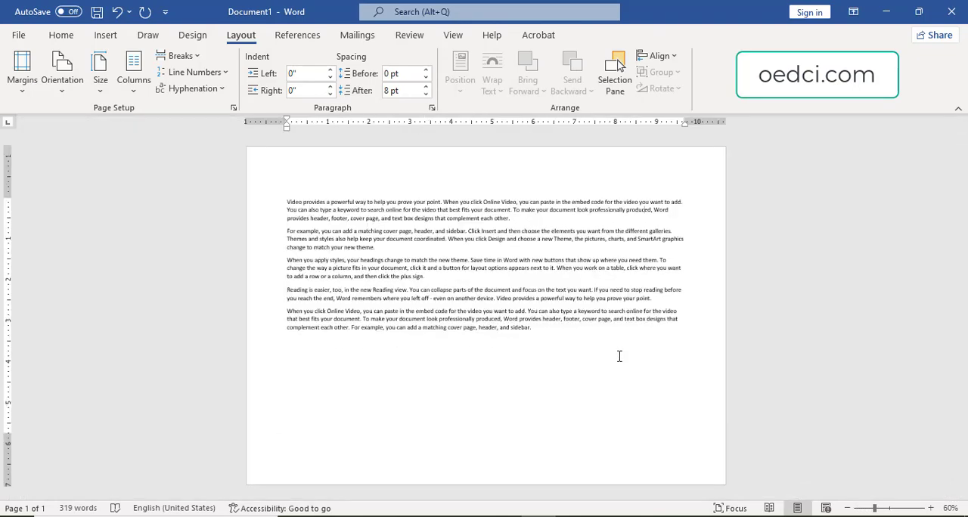
{"action": "left_click", "coordinate": [67, 87]}
{"action": "left_click", "coordinate": [96, 115]}
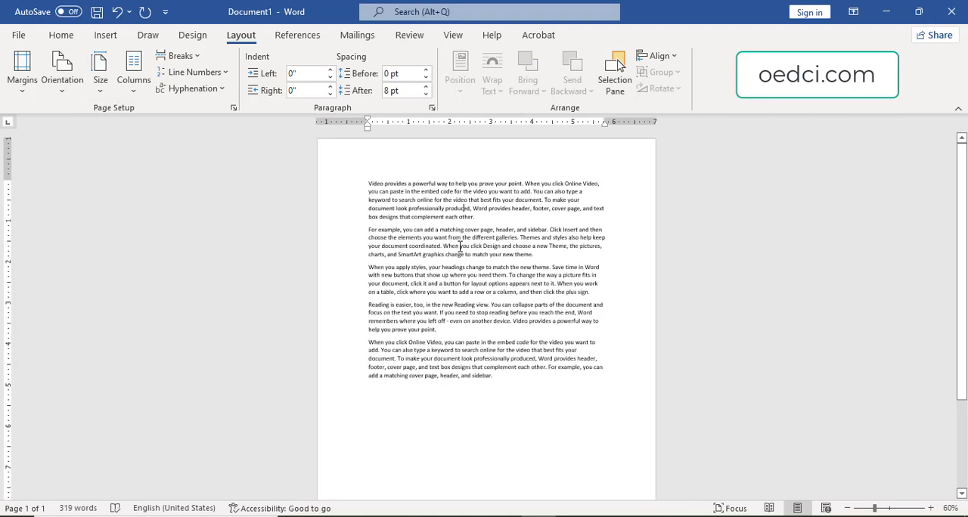
{"action": "scroll", "coordinate": [541, 300], "scroll_direction": "down", "scroll_amount": 5}
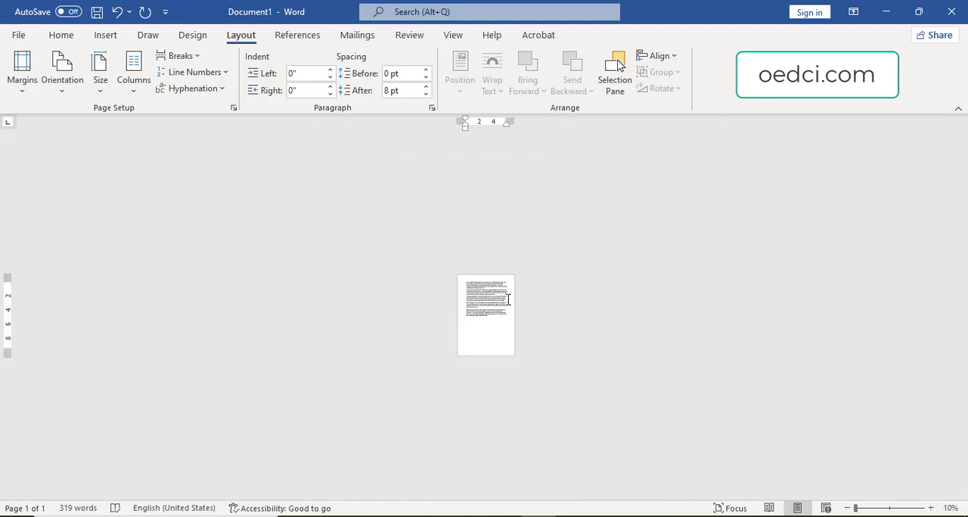
{"action": "scroll", "coordinate": [507, 298], "scroll_direction": "up", "scroll_amount": 3}
{"action": "scroll", "coordinate": [490, 290], "scroll_direction": "down", "scroll_amount": 1}
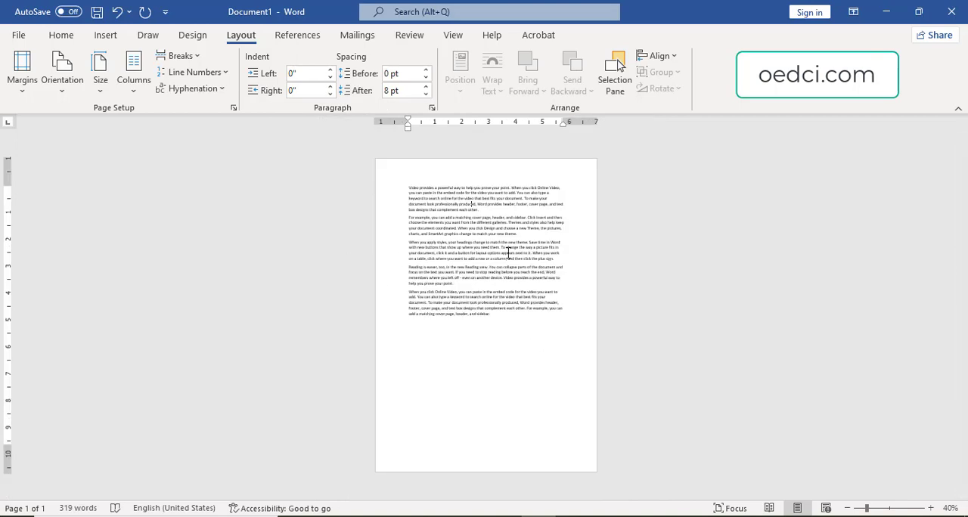
Compare the orientations once more by setting the page to Landscape and restoring Portrait.
{"action": "left_click", "coordinate": [67, 82]}
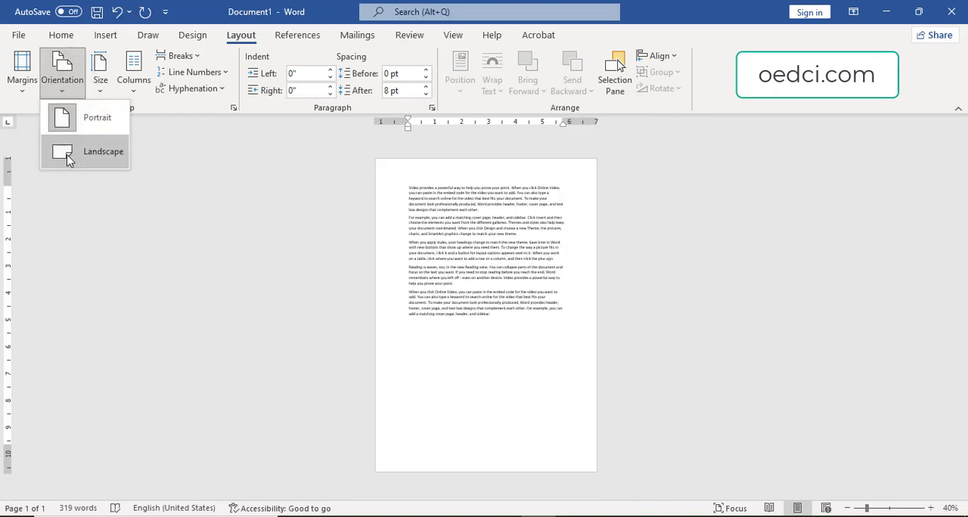
{"action": "left_click", "coordinate": [102, 155]}
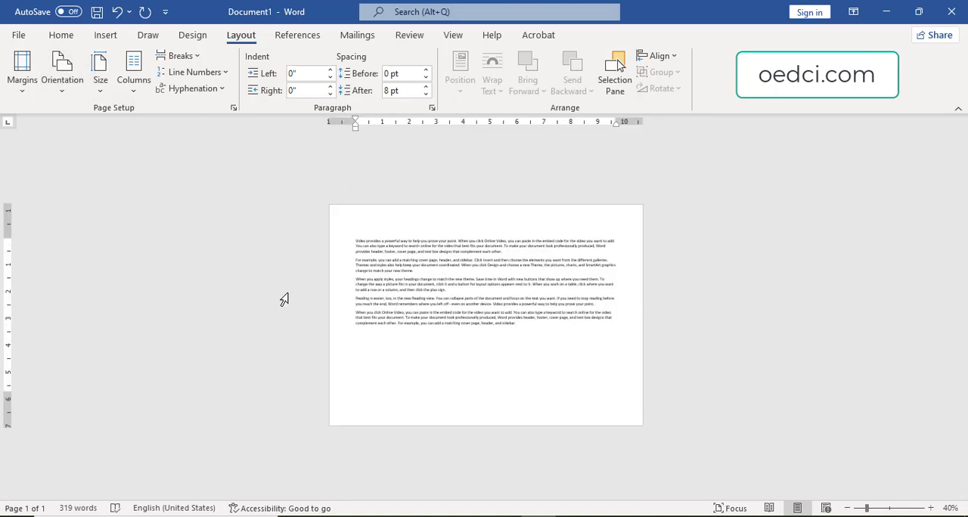
{"action": "scroll", "coordinate": [465, 268], "scroll_direction": "up", "scroll_amount": 9}
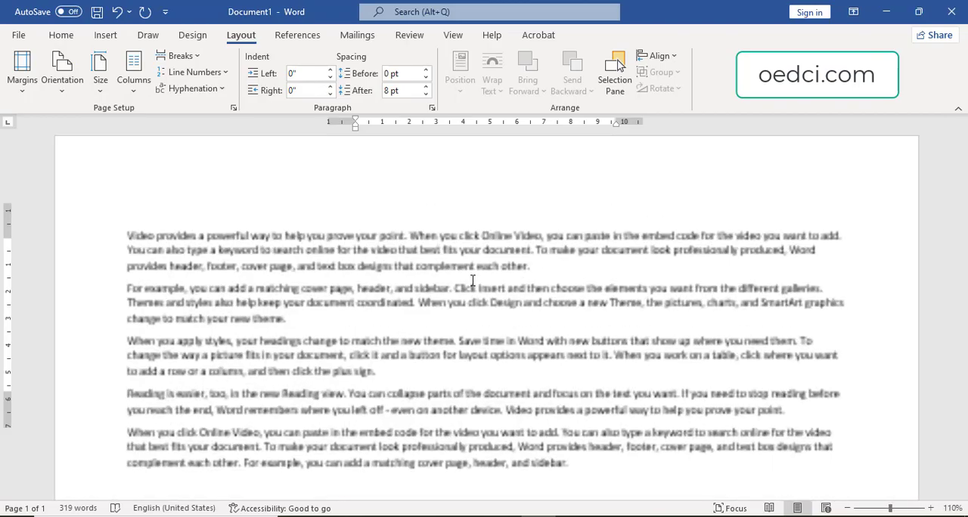
{"action": "scroll", "coordinate": [241, 199], "scroll_direction": "down", "scroll_amount": 4}
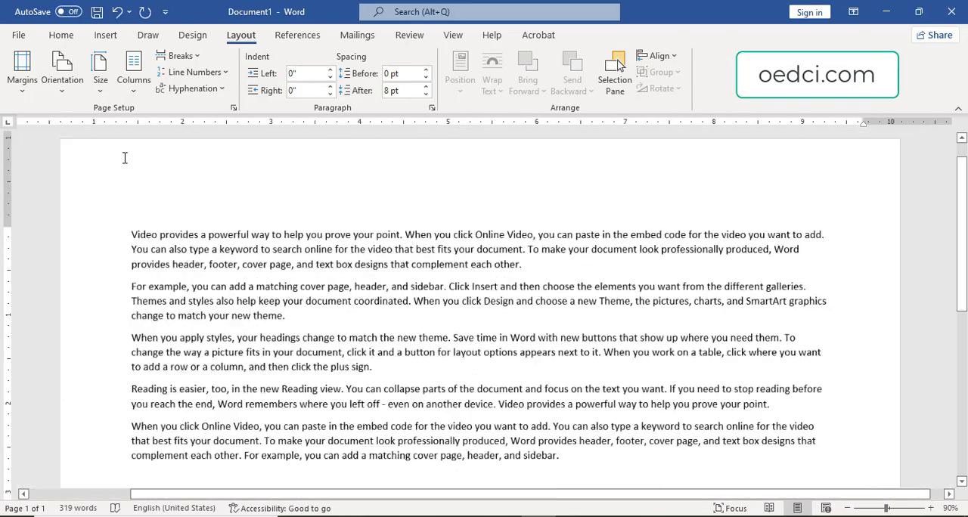
{"action": "left_click", "coordinate": [62, 81]}
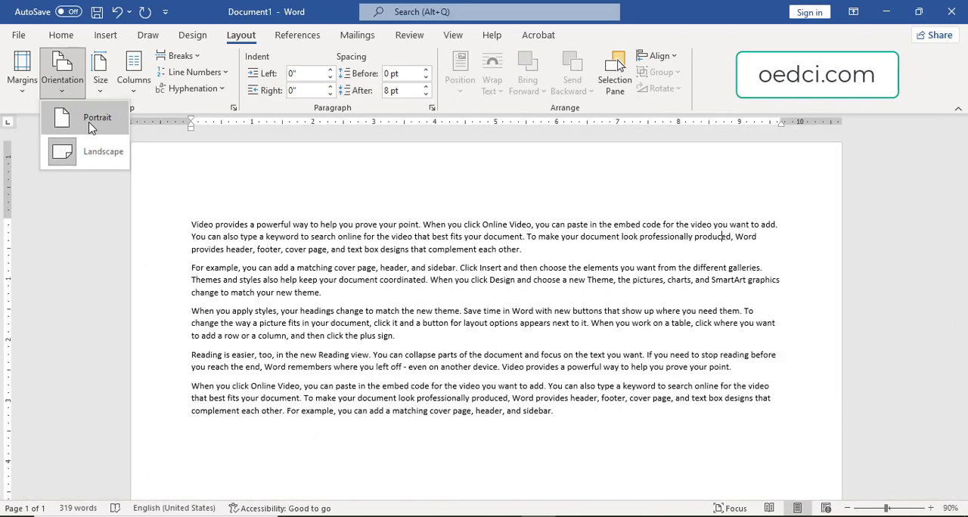
{"action": "left_click", "coordinate": [90, 121]}
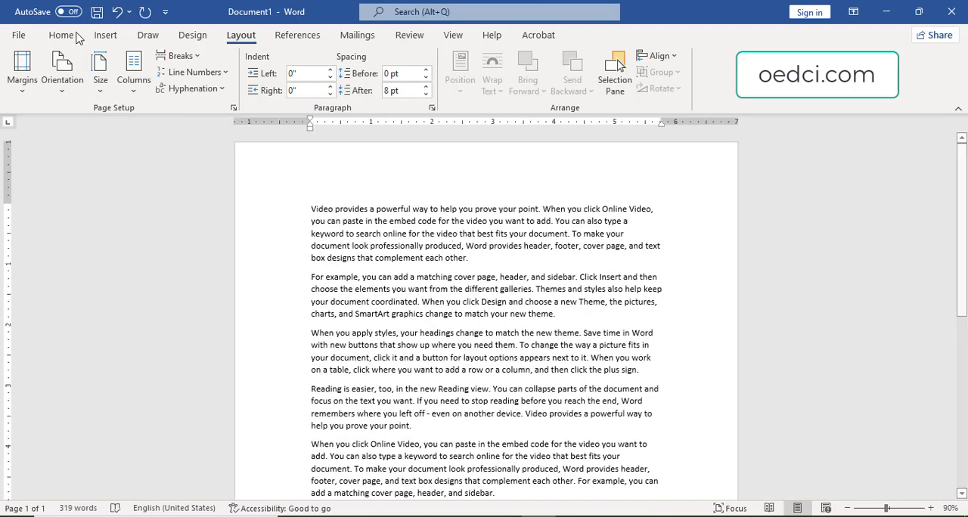
{"action": "scroll", "coordinate": [506, 289], "scroll_direction": "up", "scroll_amount": 5}
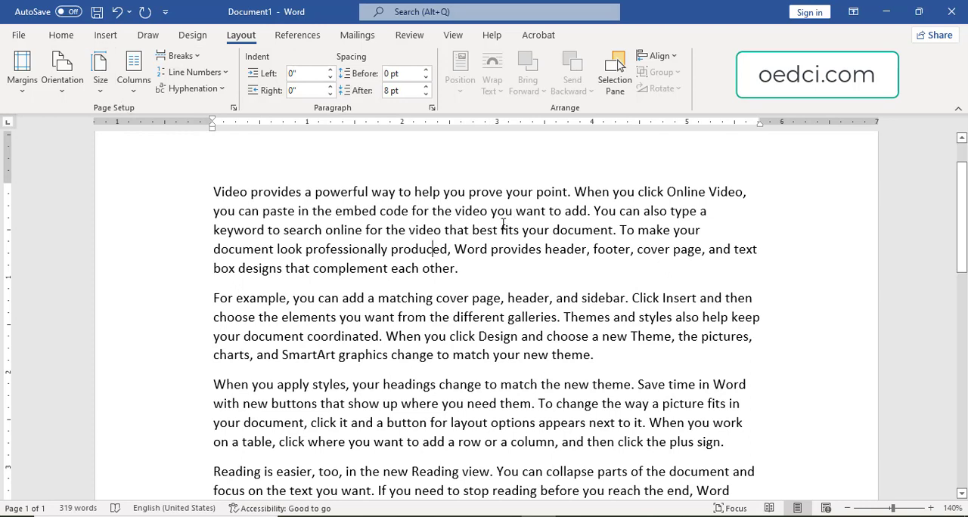
Browse the full list of paper sizes and apply A4, 8.27" by 11.69", to the whole document.
{"action": "left_click", "coordinate": [99, 85]}
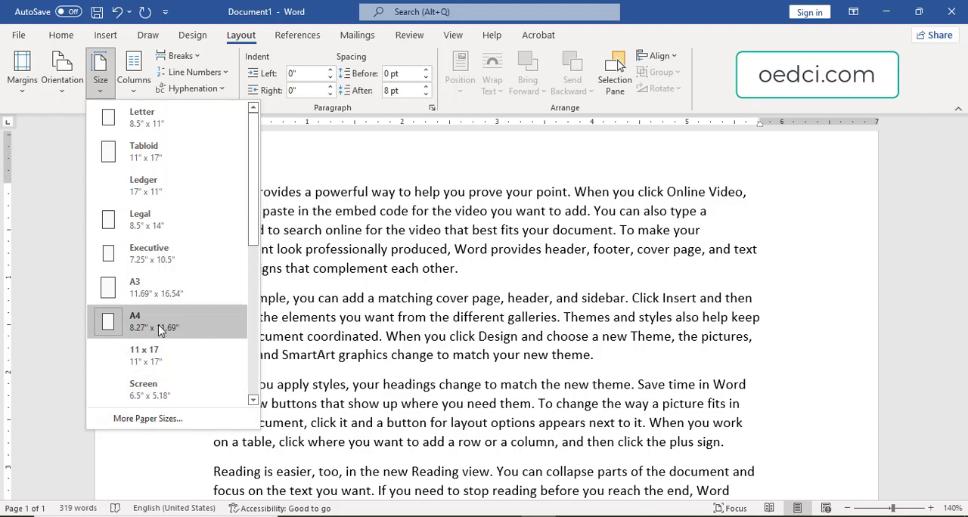
{"action": "left_click", "coordinate": [126, 419]}
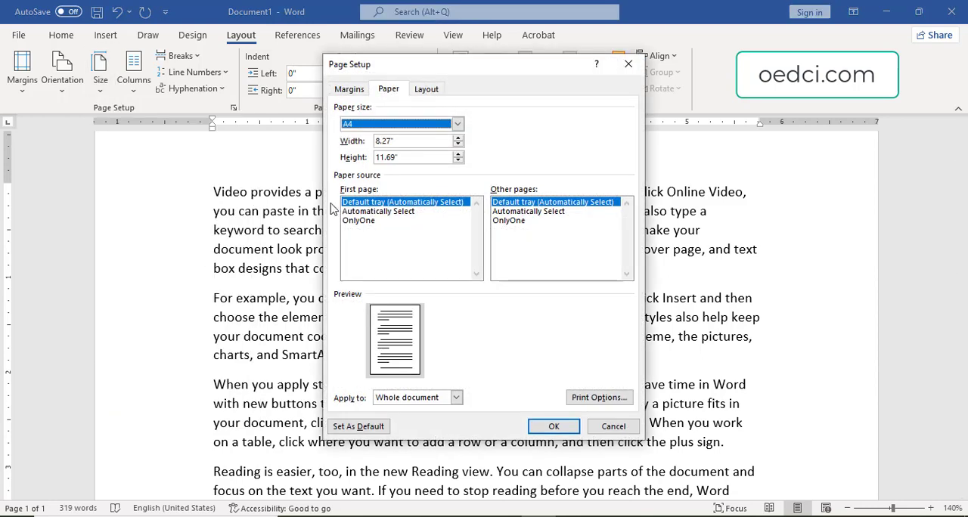
{"action": "left_click", "coordinate": [458, 124]}
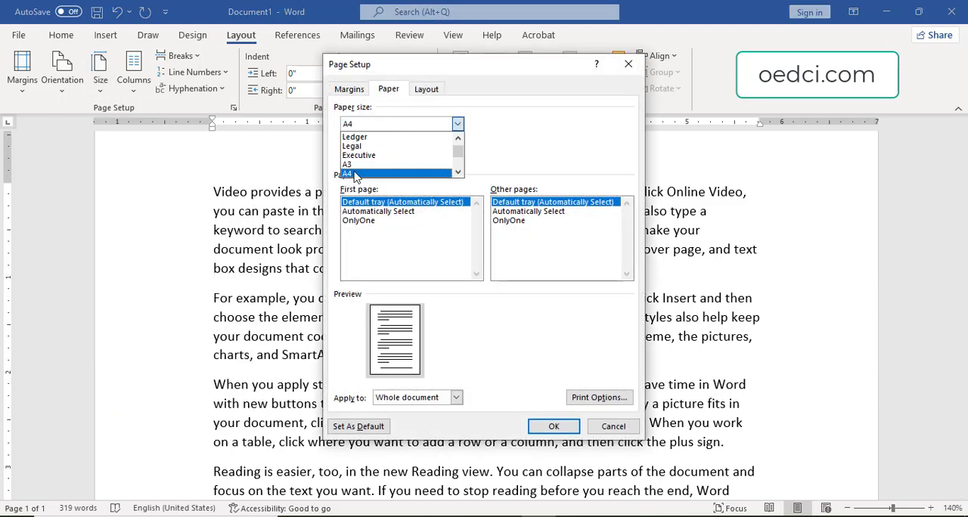
{"action": "scroll", "coordinate": [378, 162], "scroll_direction": "down", "scroll_amount": 5}
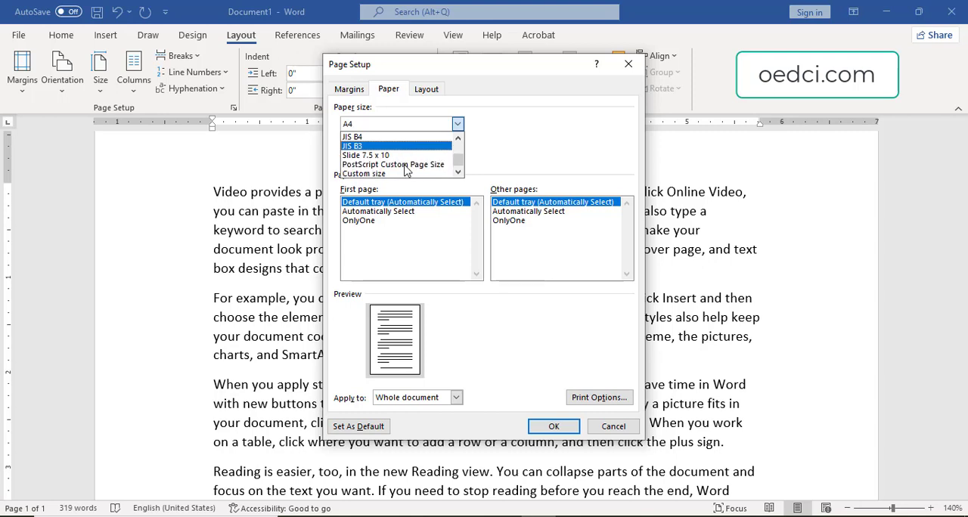
{"action": "scroll", "coordinate": [393, 163], "scroll_direction": "up", "scroll_amount": 5}
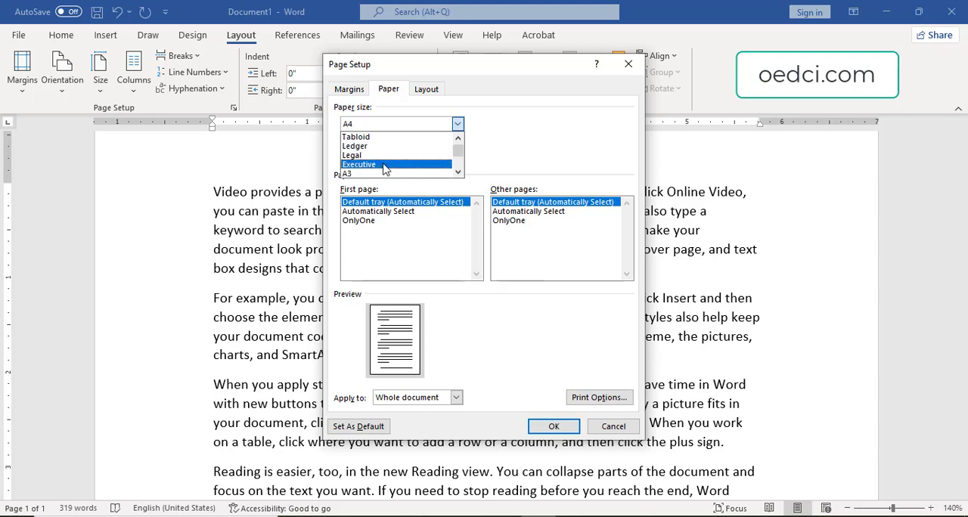
{"action": "scroll", "coordinate": [383, 165], "scroll_direction": "up", "scroll_amount": 1}
{"action": "scroll", "coordinate": [400, 161], "scroll_direction": "down", "scroll_amount": 3}
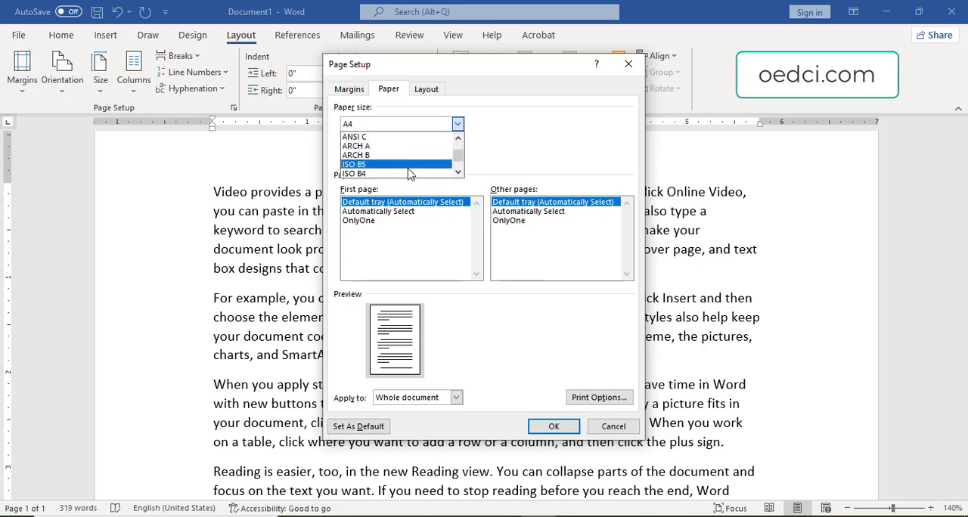
{"action": "scroll", "coordinate": [408, 166], "scroll_direction": "up", "scroll_amount": 4}
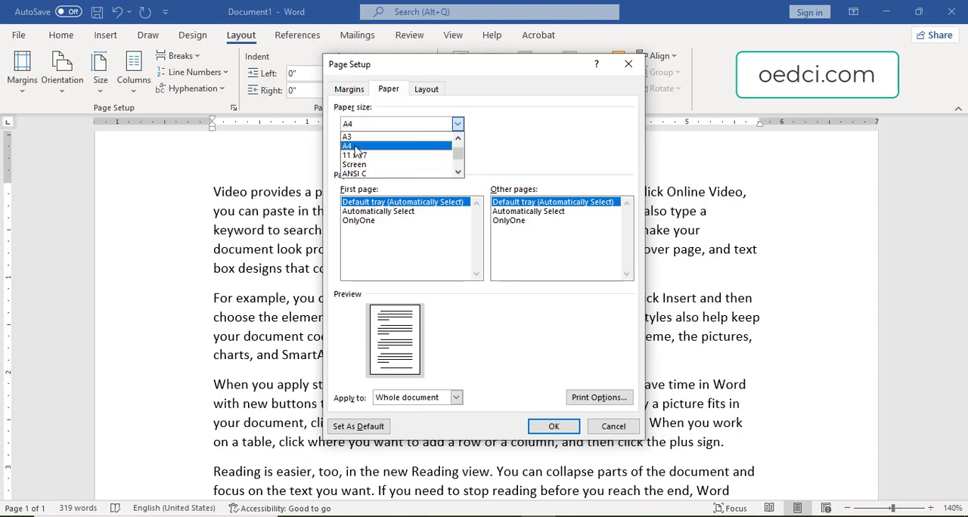
{"action": "left_click", "coordinate": [357, 147]}
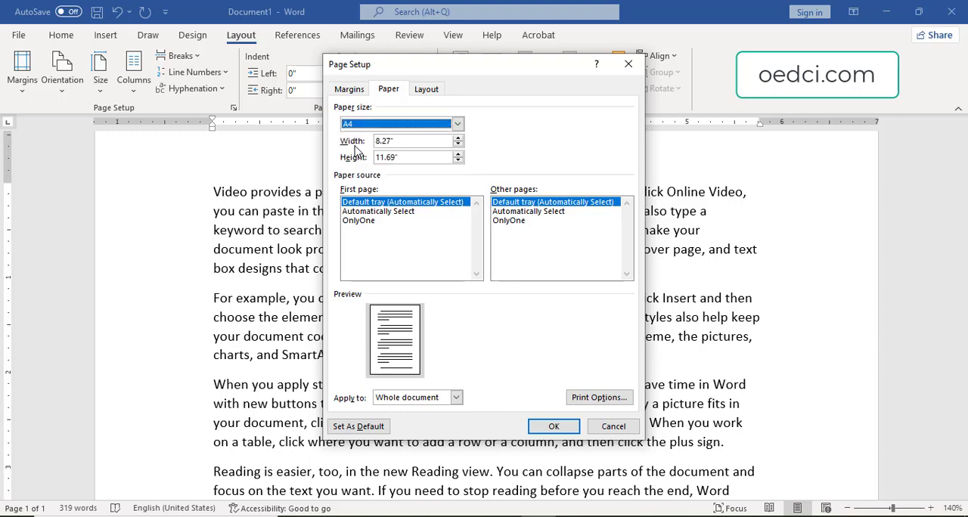
{"action": "left_click", "coordinate": [553, 428]}
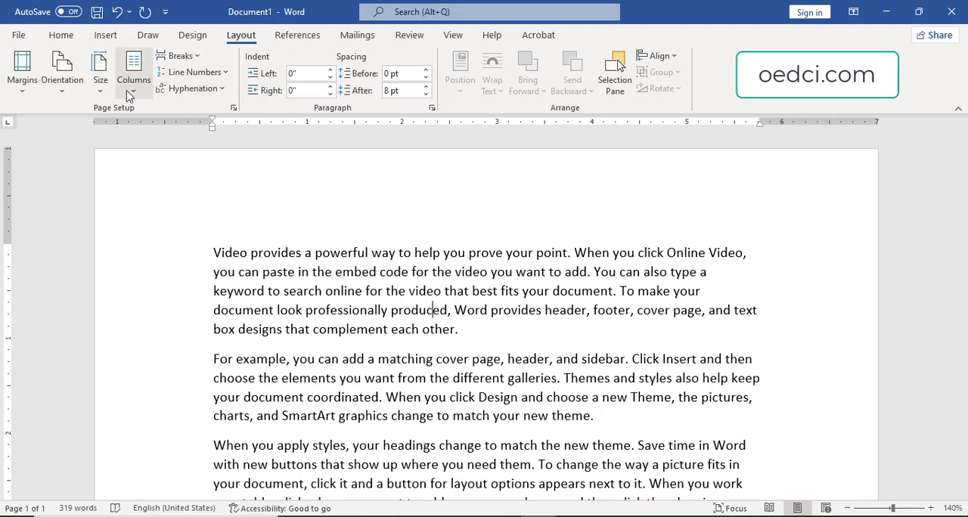
Lay out the document text in three columns and review how it flows down the page.
{"action": "left_click", "coordinate": [130, 94]}
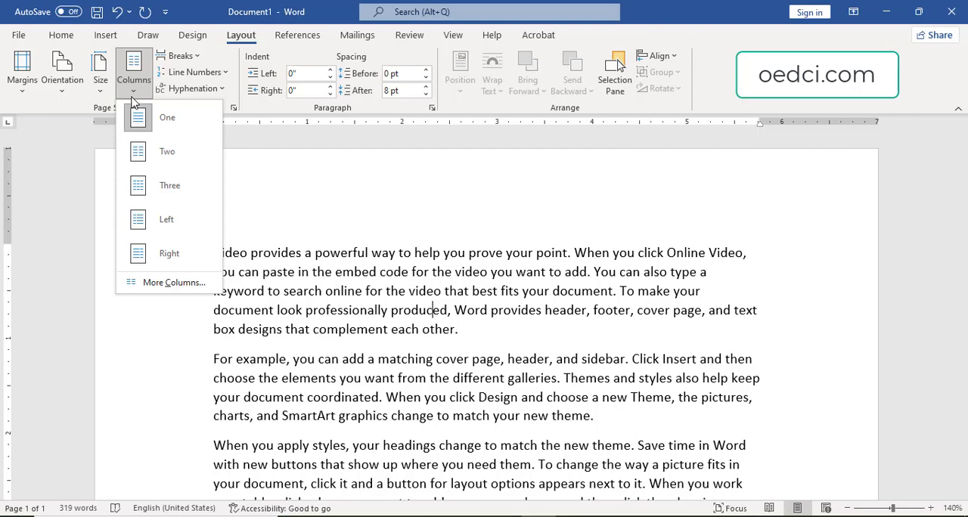
{"action": "left_click", "coordinate": [150, 195]}
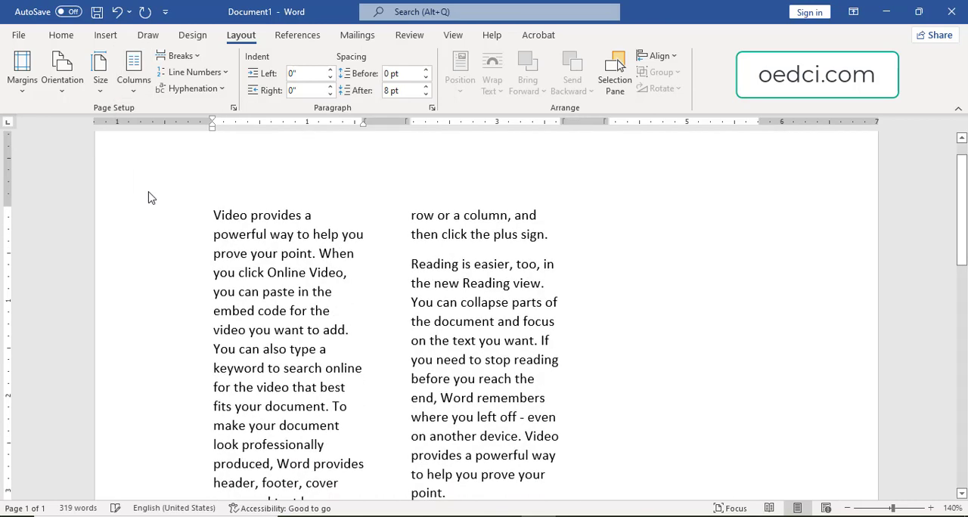
{"action": "scroll", "coordinate": [483, 378], "scroll_direction": "down", "scroll_amount": 10}
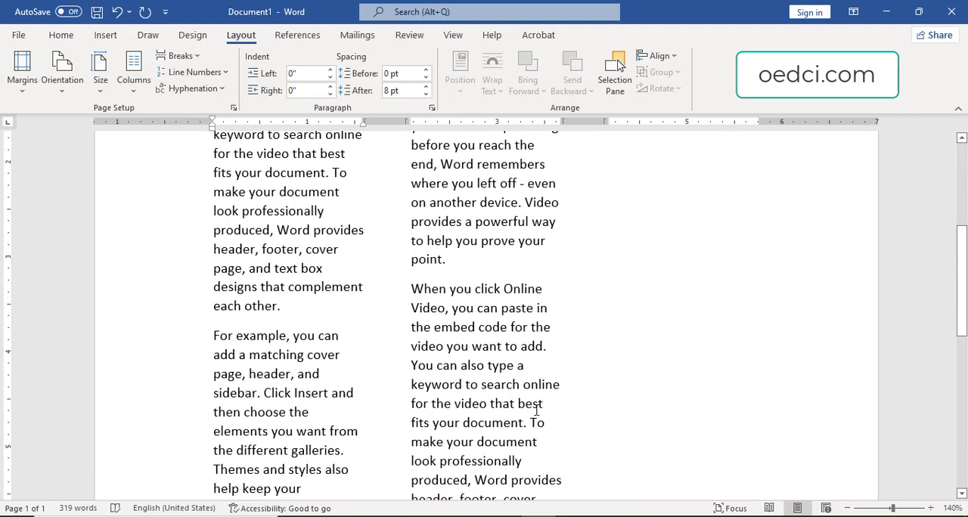
{"action": "scroll", "coordinate": [483, 231], "scroll_direction": "up", "scroll_amount": 5}
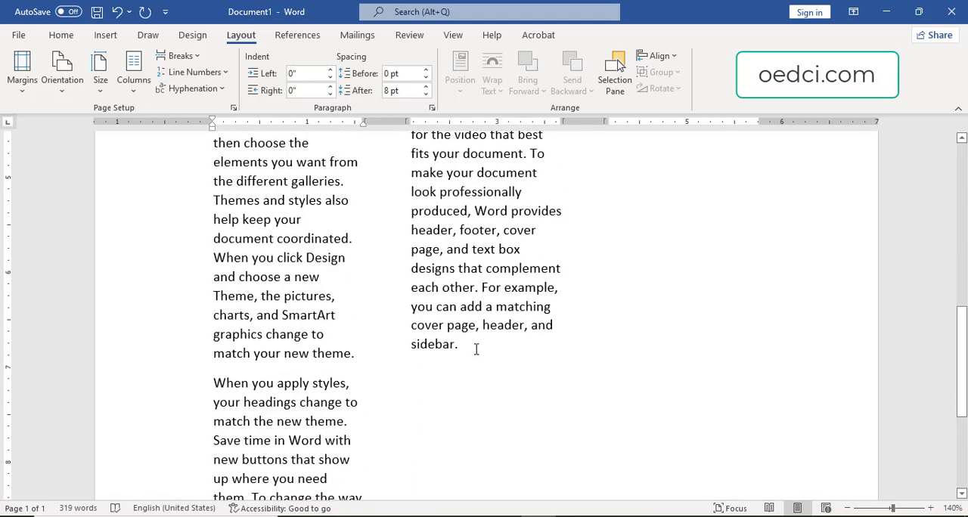
Add more filler text below the last paragraph with the =rand function and review how it fills the three columns.
{"action": "left_click", "coordinate": [508, 344]}
{"action": "key", "text": "Return"}
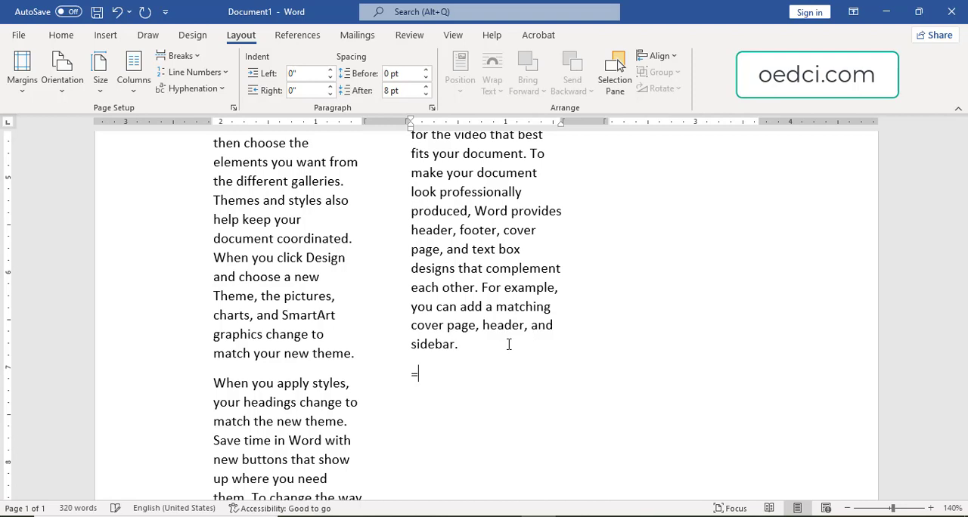
{"action": "type", "text": "=rand(5,9"}
{"action": "key", "text": "Return"}
{"action": "scroll", "coordinate": [574, 346], "scroll_direction": "up", "scroll_amount": 6}
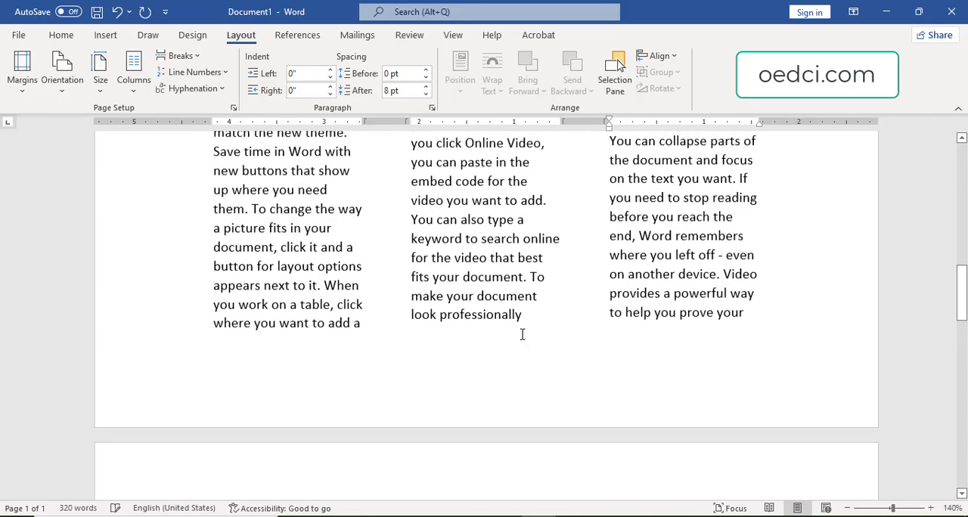
{"action": "scroll", "coordinate": [521, 334], "scroll_direction": "up", "scroll_amount": 10}
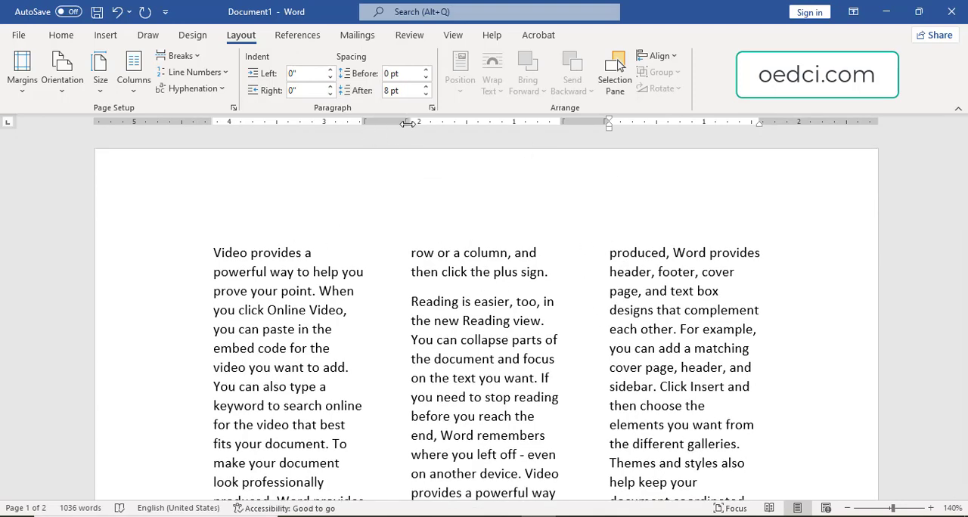
Narrow the gaps between the three columns with the ruler, and switch the text to the two-column preset.
{"action": "mouse_move", "coordinate": [411, 123]}
{"action": "left_mouse_down"}
{"action": "mouse_move", "coordinate": [391, 123]}
{"action": "mouse_move", "coordinate": [404, 123]}
{"action": "left_mouse_up"}
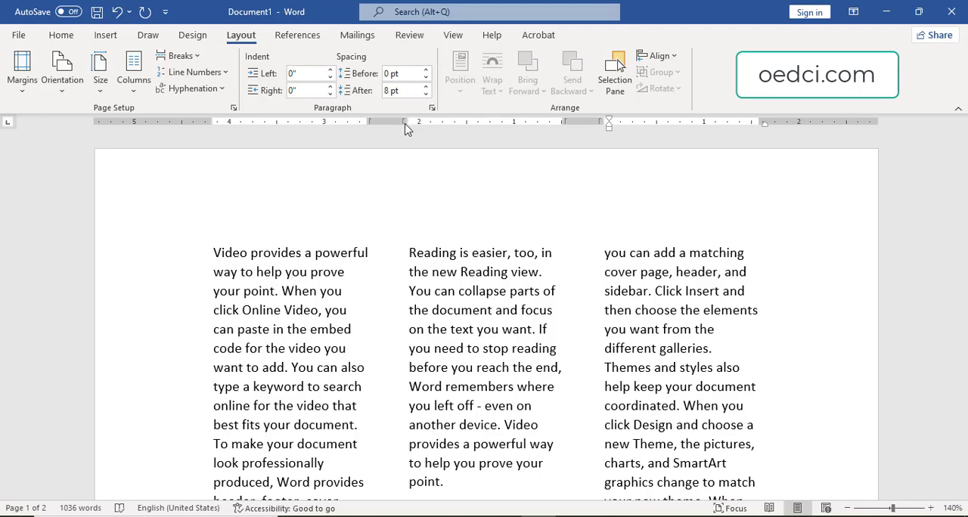
{"action": "left_click_drag", "start_coordinate": [407, 122], "coordinate": [404, 120]}
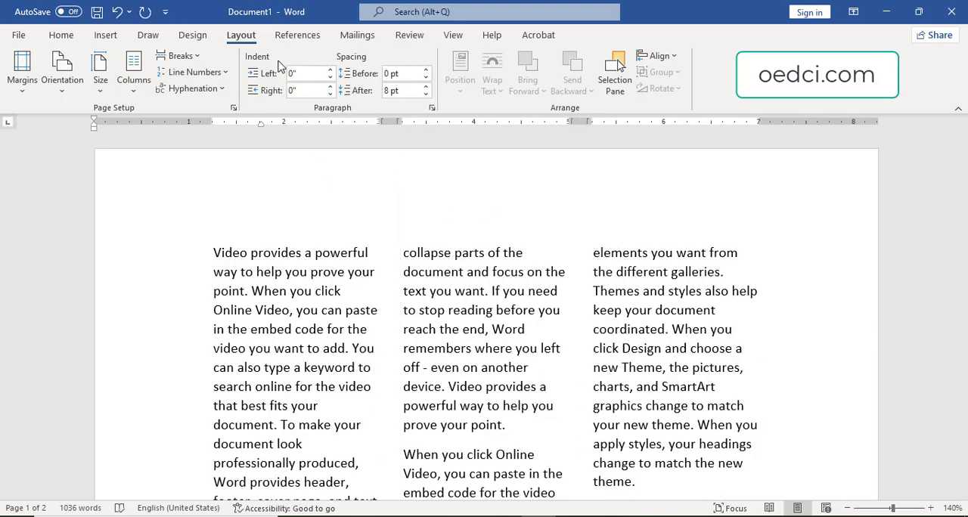
{"action": "left_click", "coordinate": [139, 85]}
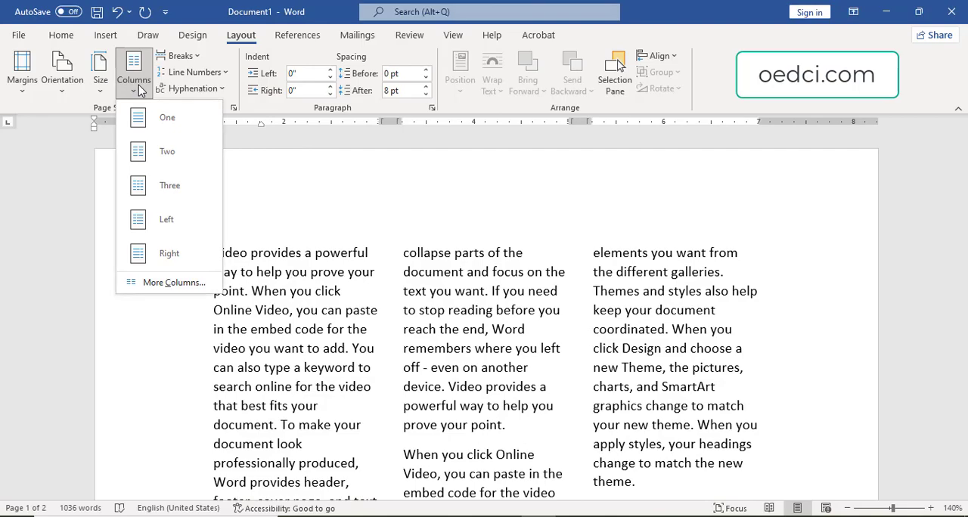
{"action": "left_click", "coordinate": [174, 157]}
{"action": "scroll", "coordinate": [431, 261], "scroll_direction": "up", "scroll_amount": 15}
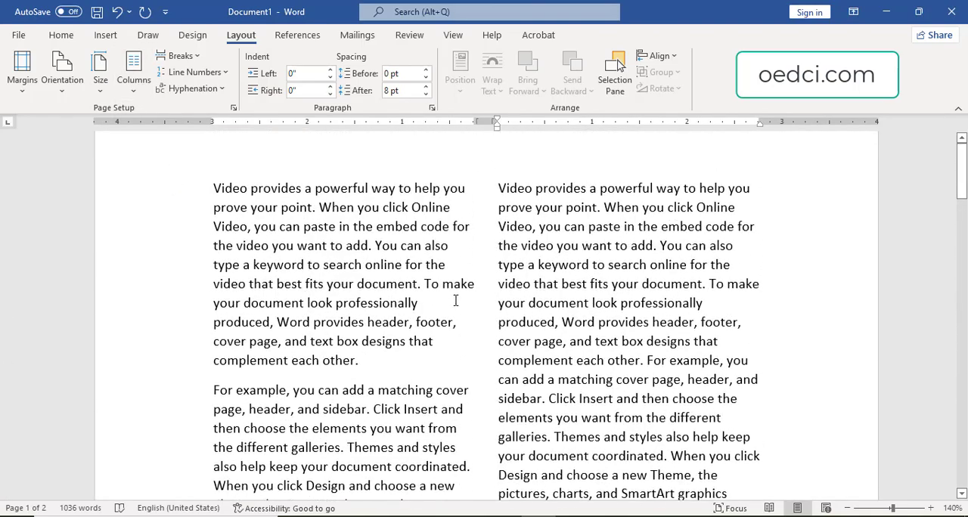
Apply the Left column preset and review the text flow across both pages.
{"action": "left_click", "coordinate": [135, 82]}
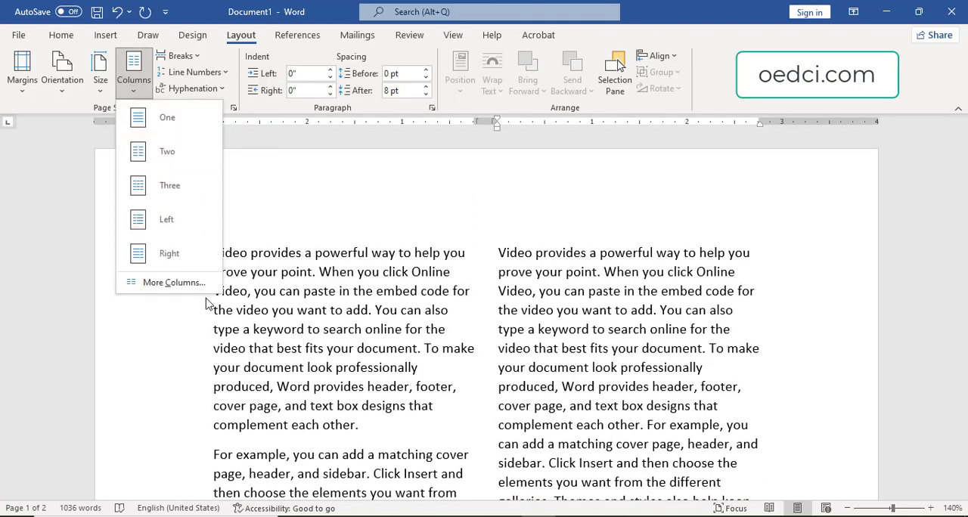
{"action": "left_click", "coordinate": [179, 223]}
{"action": "scroll", "coordinate": [491, 302], "scroll_direction": "down", "scroll_amount": 10}
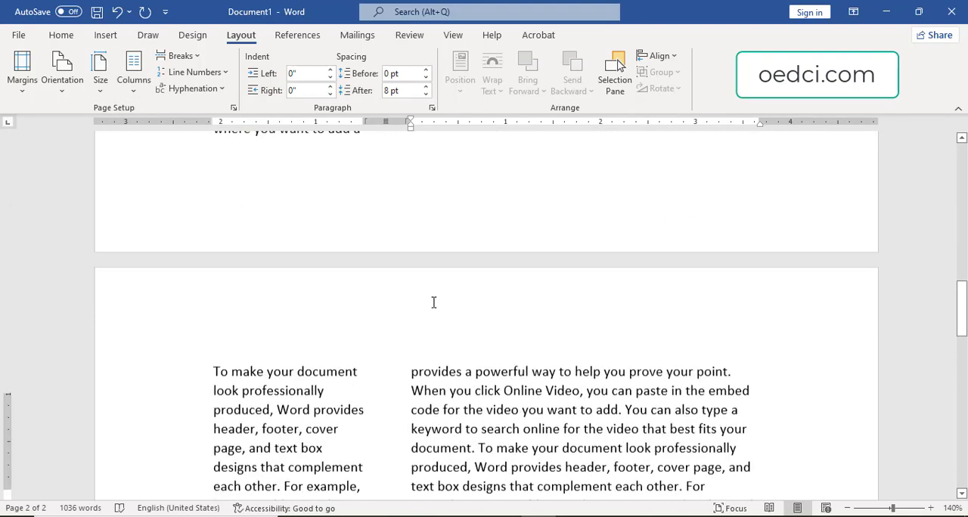
{"action": "scroll", "coordinate": [528, 300], "scroll_direction": "up", "scroll_amount": 10}
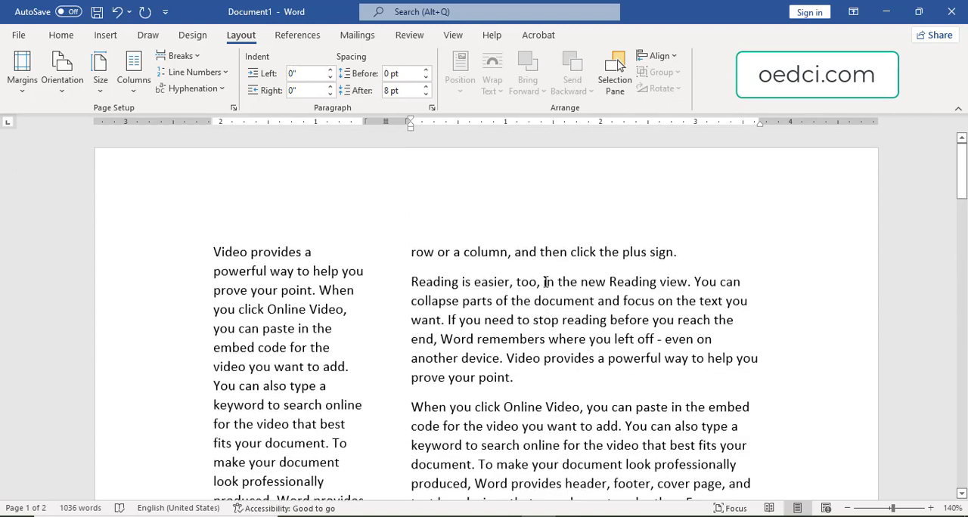
{"action": "scroll", "coordinate": [609, 281], "scroll_direction": "down", "scroll_amount": 3}
{"action": "scroll", "coordinate": [529, 288], "scroll_direction": "up", "scroll_amount": 3}
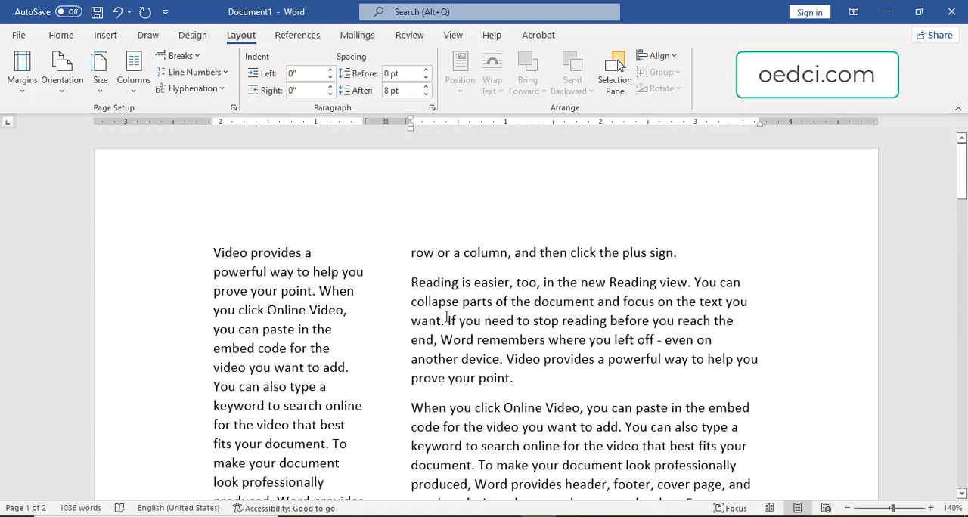
Insert a heading line reading "Odisha Education and Development Centre" above the first paragraph.
{"action": "left_click", "coordinate": [216, 252]}
{"action": "key", "text": "Return"}
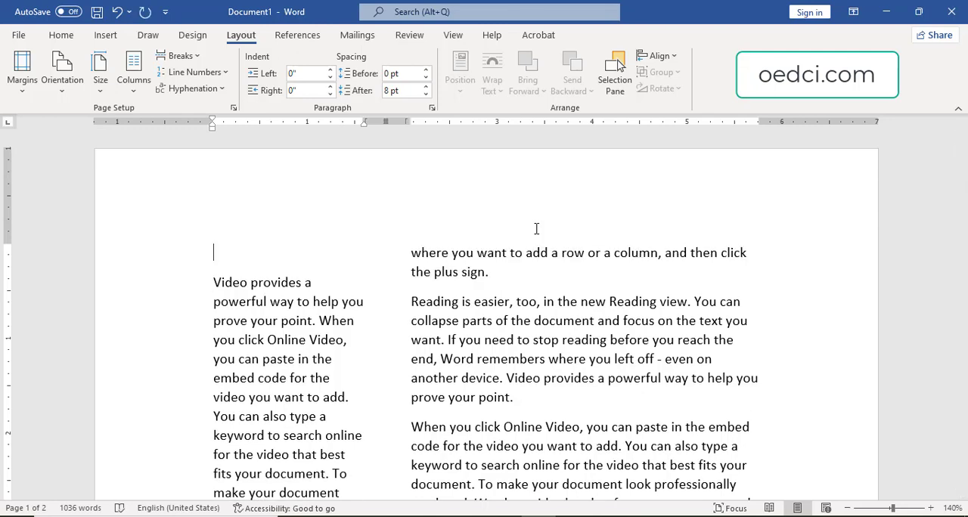
{"action": "type", "text": "Odisha Education and"}
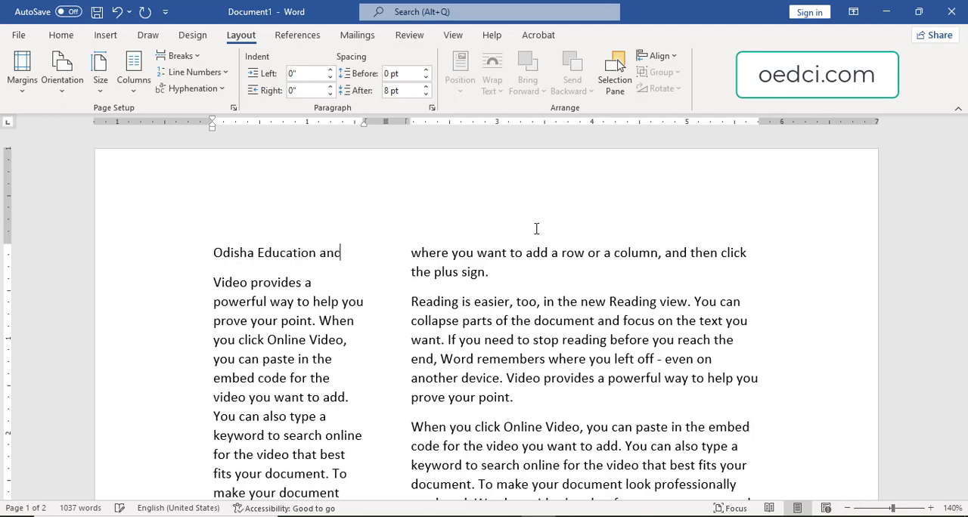
{"action": "type", "text": " Developmentm"}
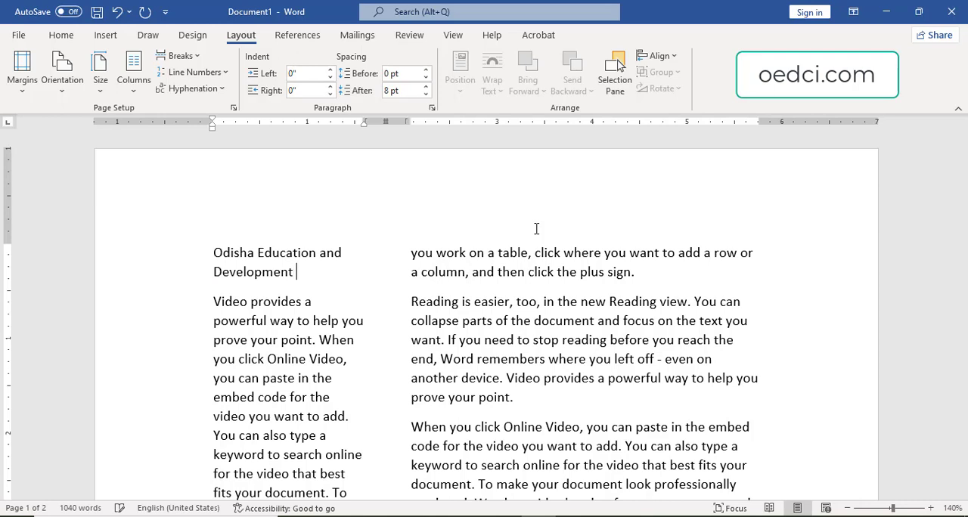
{"action": "type", "text": "Centre"}
Return the document to one column and open the detailed column settings from the start of the first body paragraph.
{"action": "left_click", "coordinate": [133, 76]}
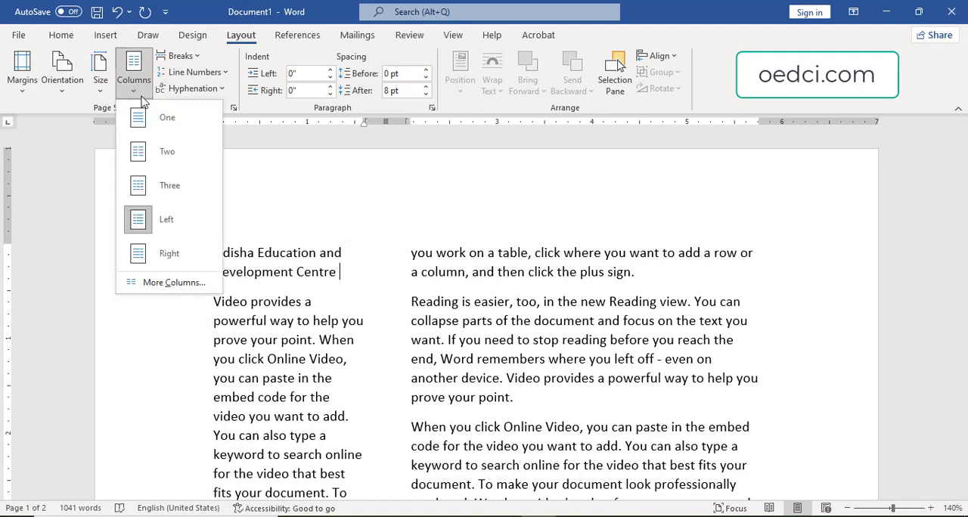
{"action": "key", "text": "Escape"}
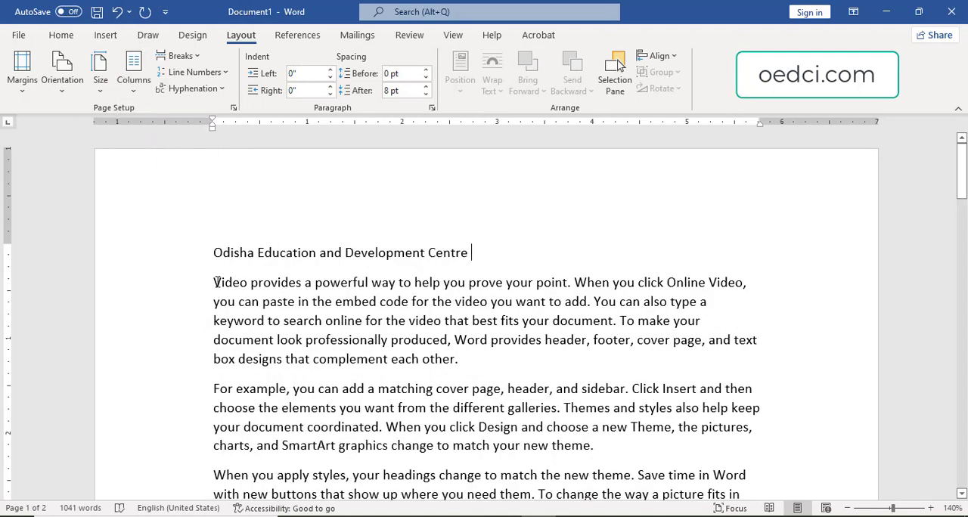
{"action": "left_click", "coordinate": [214, 282]}
{"action": "left_click", "coordinate": [134, 93]}
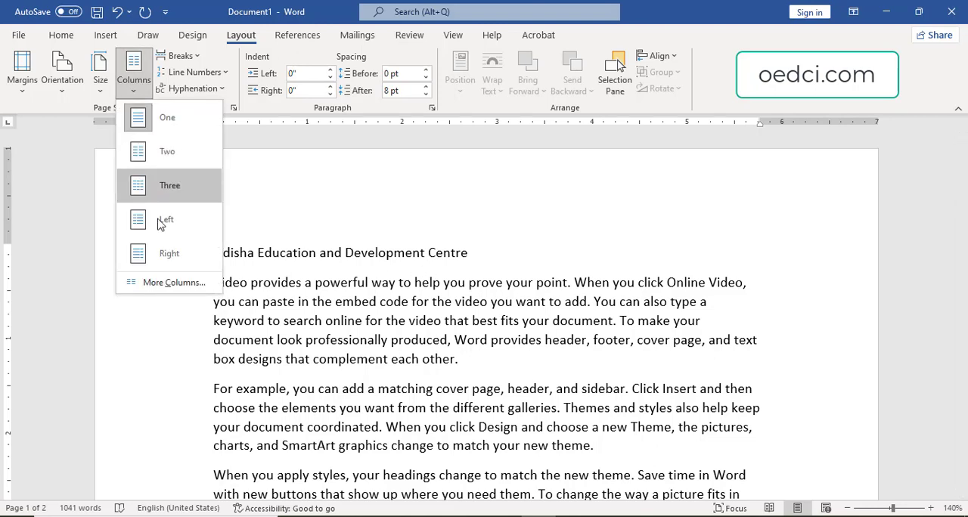
{"action": "left_click", "coordinate": [171, 282]}
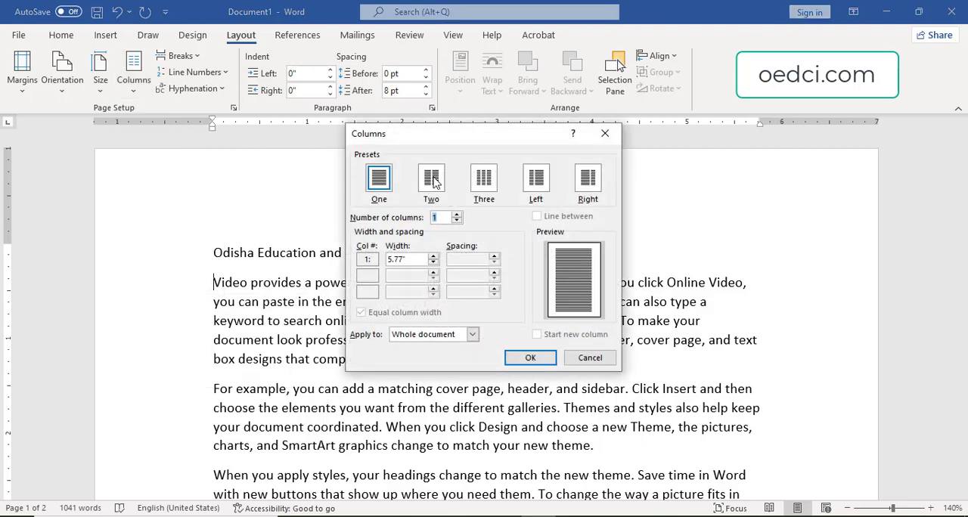
Try the two- and three-column presets and raise the number of columns to 9.
{"action": "left_click", "coordinate": [432, 180]}
{"action": "left_click", "coordinate": [490, 187]}
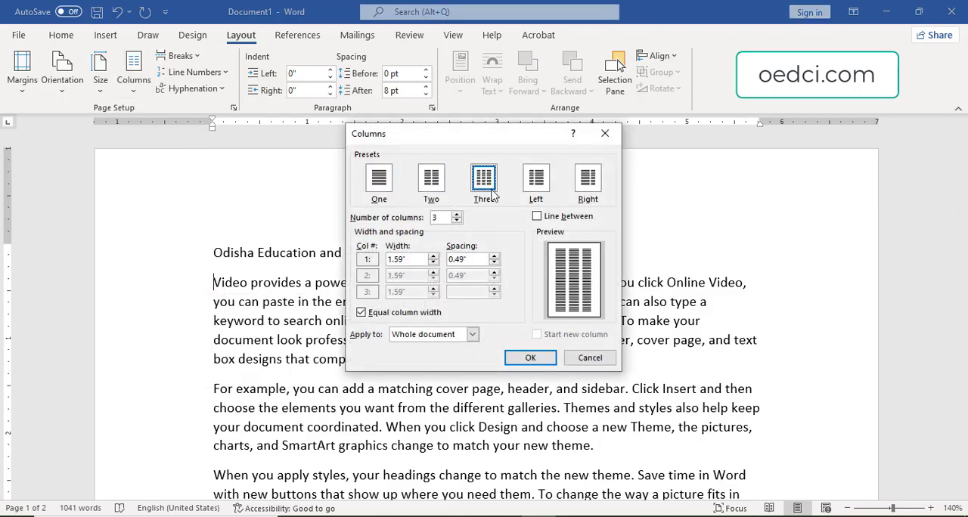
{"action": "left_click", "coordinate": [457, 215]}
{"action": "left_click", "coordinate": [456, 214]}
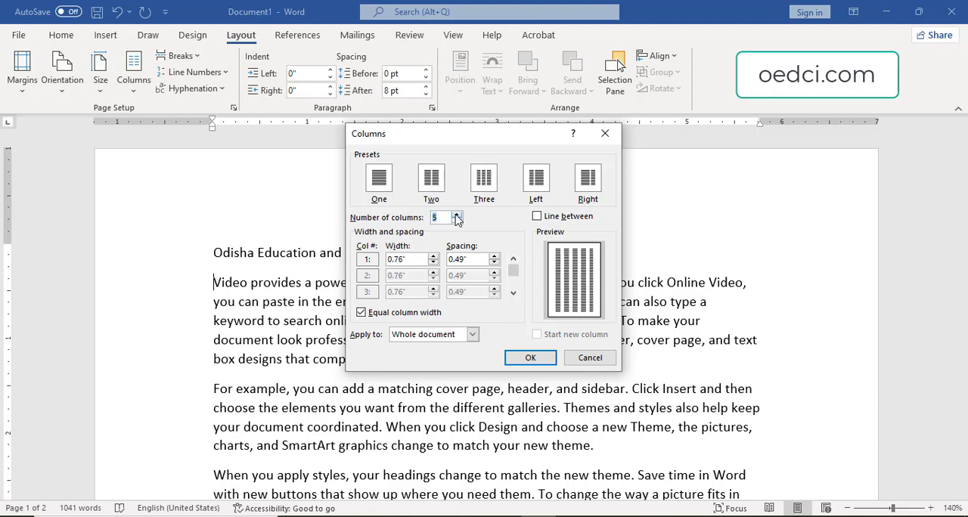
{"action": "left_click", "coordinate": [457, 215]}
{"action": "left_click", "coordinate": [457, 215]}
{"action": "left_click", "coordinate": [457, 215]}
{"action": "left_click", "coordinate": [456, 215]}
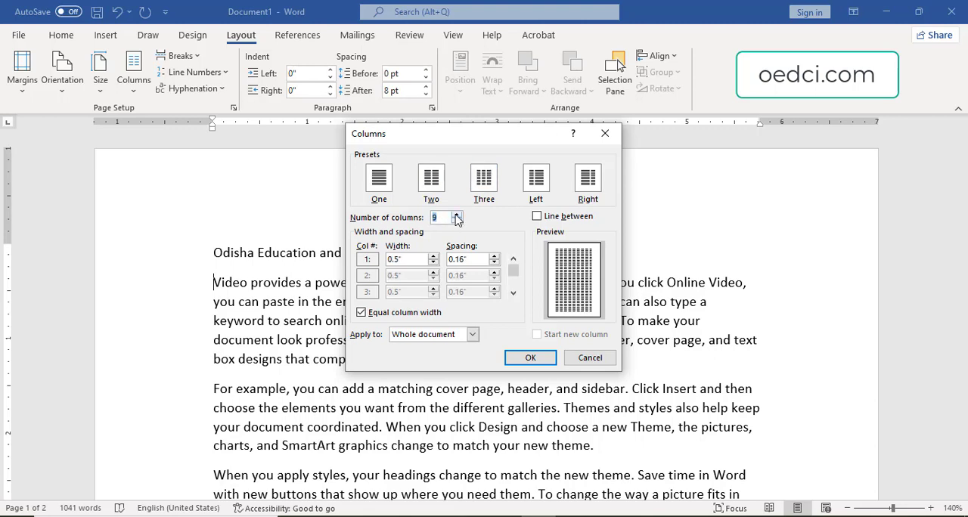
Lay out the body text below the heading in three equal columns, applied from this point forward.
{"action": "left_click", "coordinate": [488, 184]}
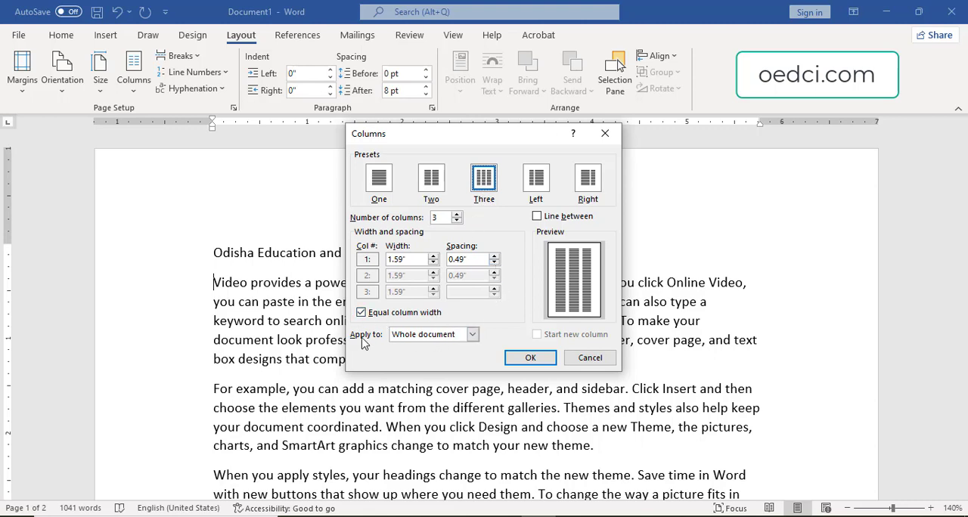
{"action": "left_click", "coordinate": [444, 340]}
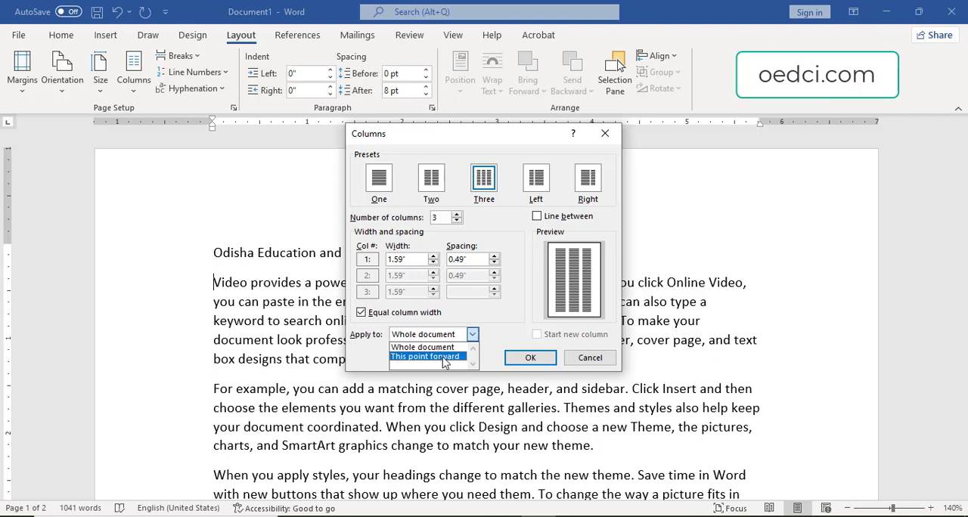
{"action": "left_click", "coordinate": [445, 356]}
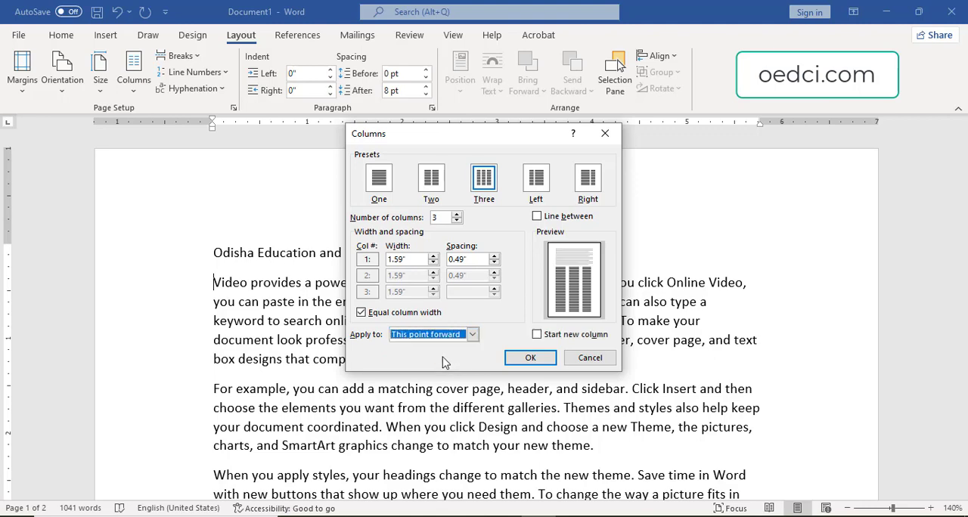
{"action": "left_click", "coordinate": [530, 358]}
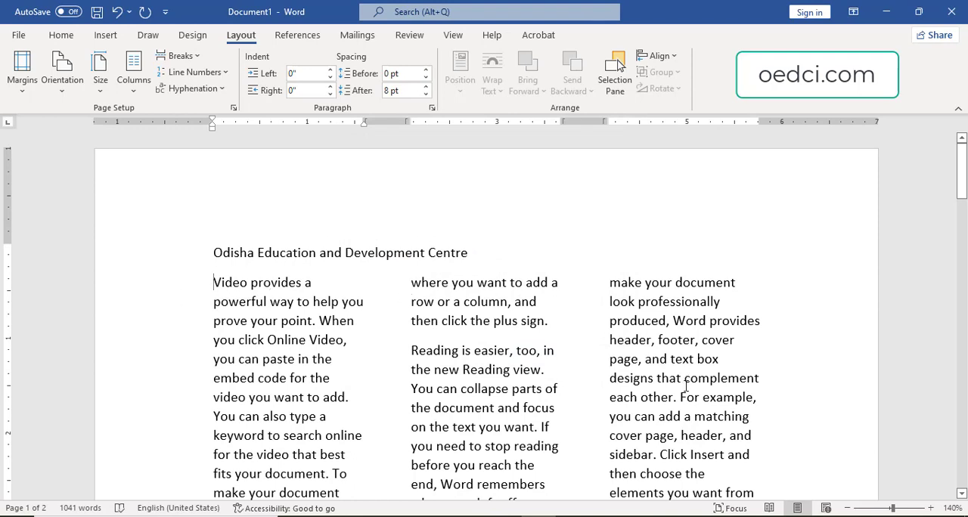
Enlarge the "Odisha Education and Development Centre" heading in several size increments until it spans nearly the full text width.
{"action": "left_click", "coordinate": [274, 252]}
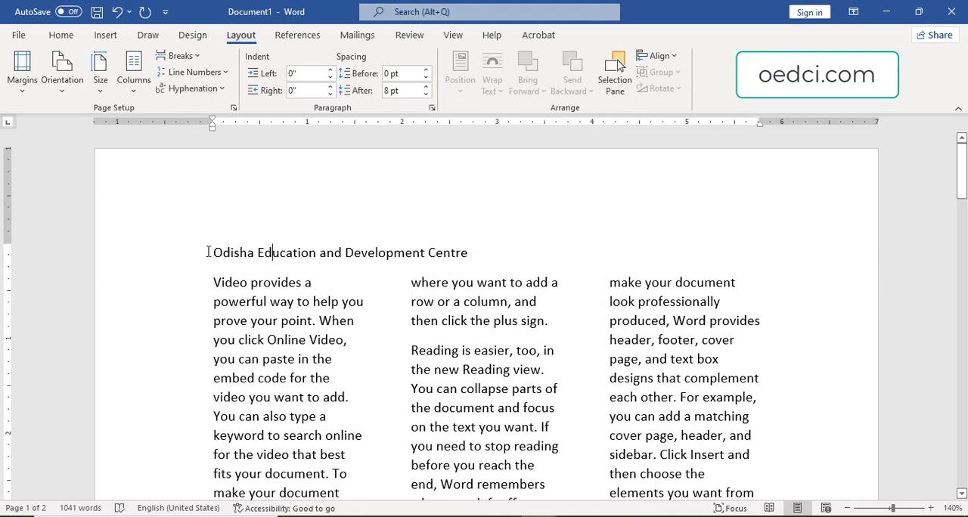
{"action": "left_click_drag", "start_coordinate": [208, 252], "coordinate": [499, 252]}
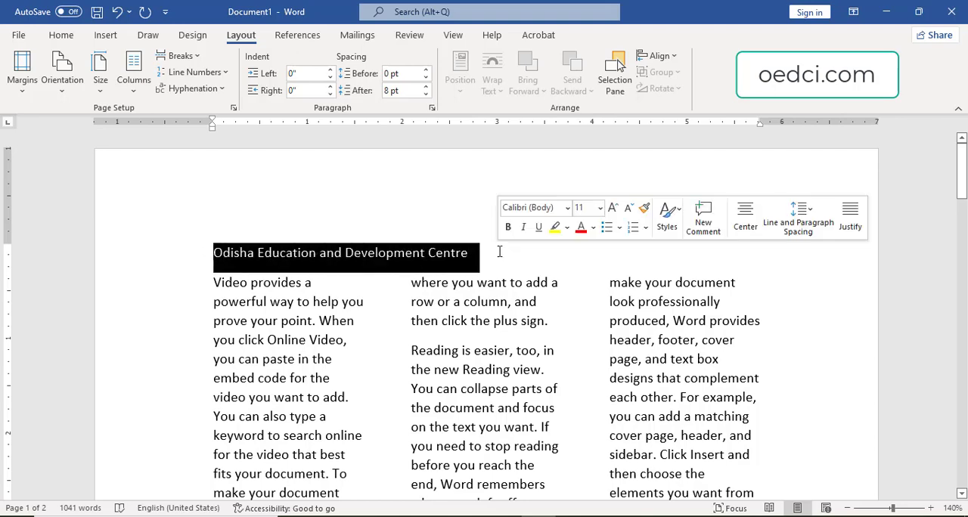
{"action": "key", "text": "ctrl+shift+period"}
{"action": "key", "text": "ctrl+shift+period"}
{"action": "key", "text": "ctrl+shift+period"}
{"action": "key", "text": "ctrl+shift+period"}
{"action": "key", "text": "ctrl+shift+period"}
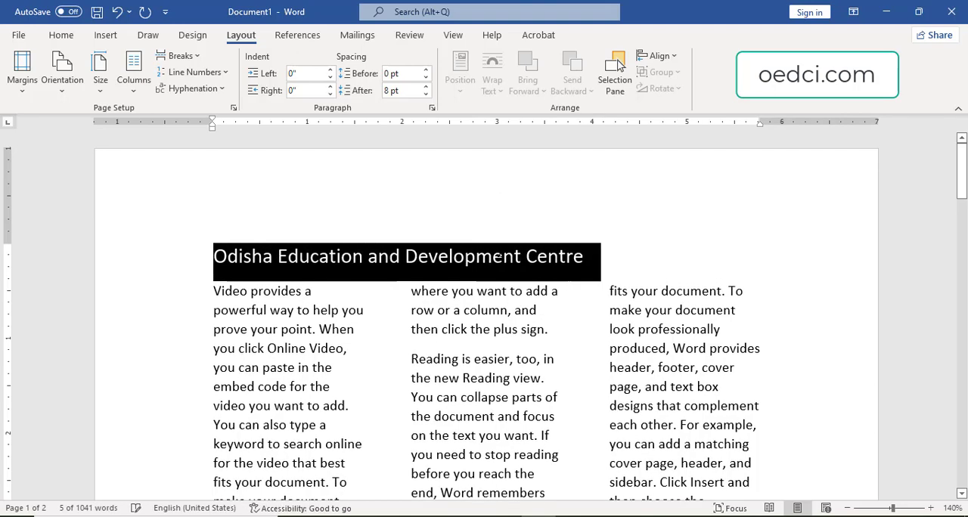
{"action": "key", "text": "ctrl+shift+period"}
{"action": "key", "text": "ctrl+shift+period"}
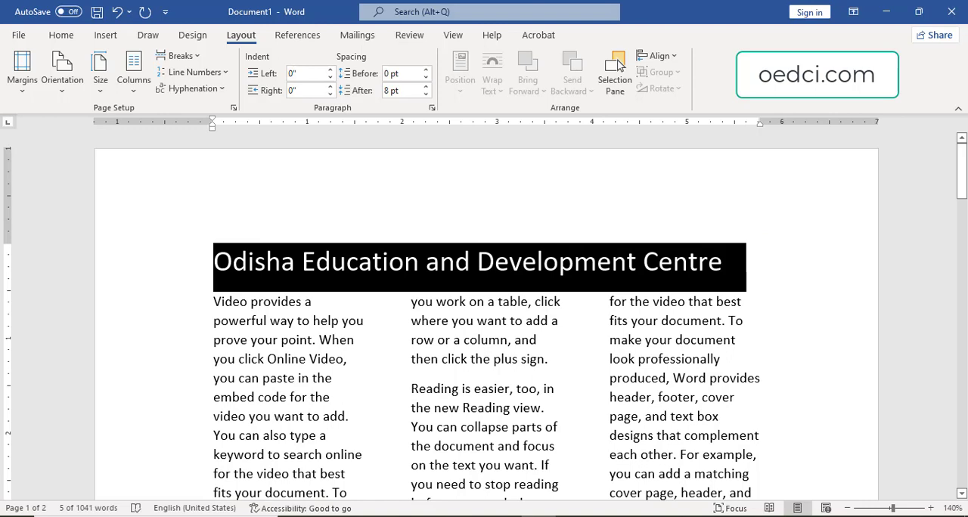
{"action": "key", "text": "ctrl+shift+period"}
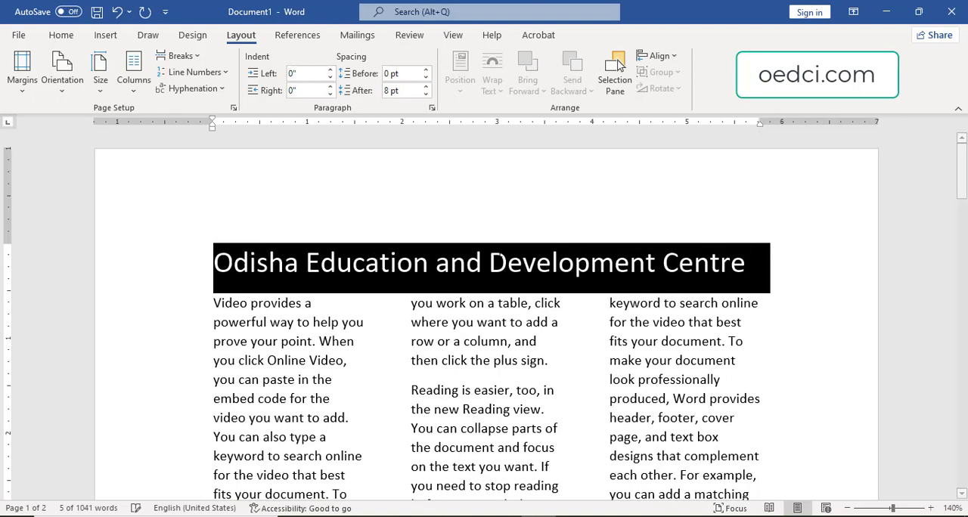
{"action": "left_click", "coordinate": [496, 334]}
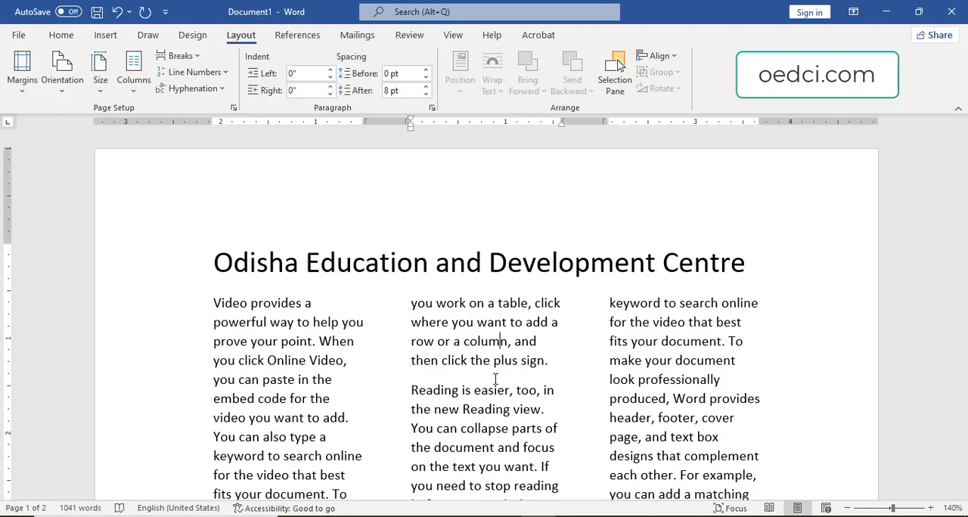
Review the three-column flow beneath the heading and place the cursor at the end of the first body paragraph.
{"action": "scroll", "coordinate": [661, 445], "scroll_direction": "down", "scroll_amount": 4}
{"action": "scroll", "coordinate": [550, 424], "scroll_direction": "up", "scroll_amount": 3}
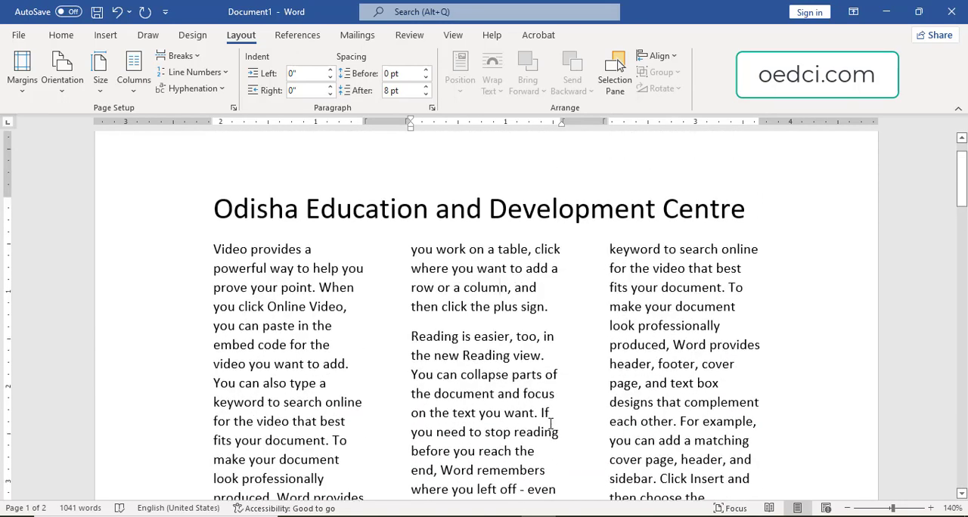
{"action": "scroll", "coordinate": [550, 424], "scroll_direction": "down", "scroll_amount": 3}
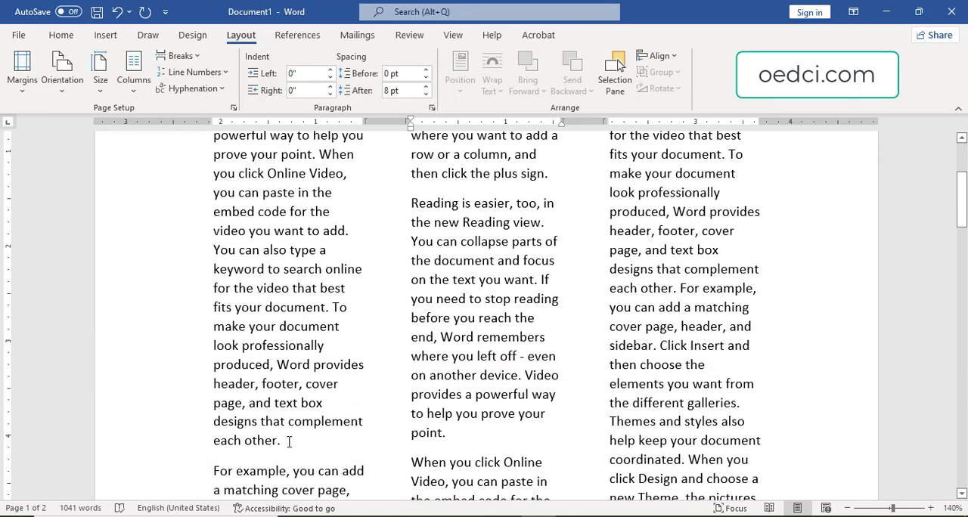
{"action": "left_click", "coordinate": [280, 441]}
{"action": "scroll", "coordinate": [347, 451], "scroll_direction": "up", "scroll_amount": 2}
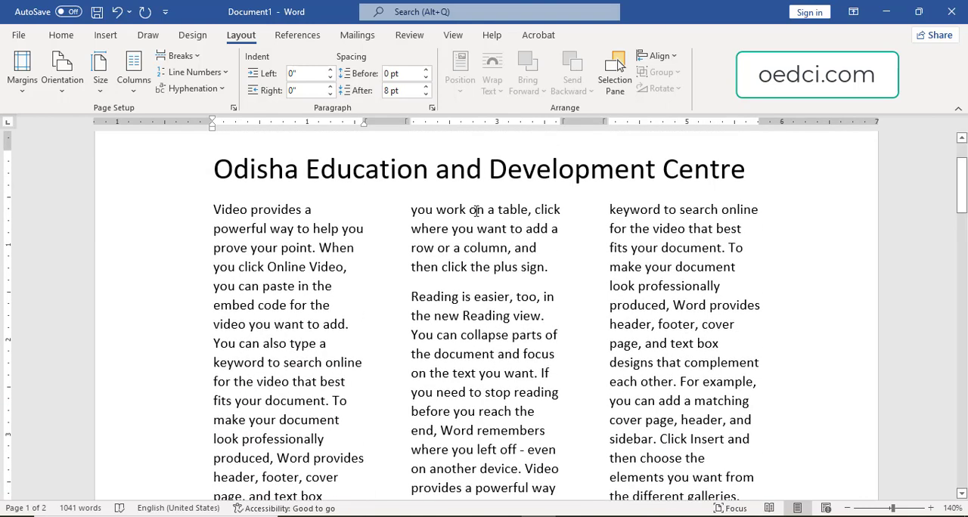
{"action": "scroll", "coordinate": [400, 389], "scroll_direction": "down", "scroll_amount": 4}
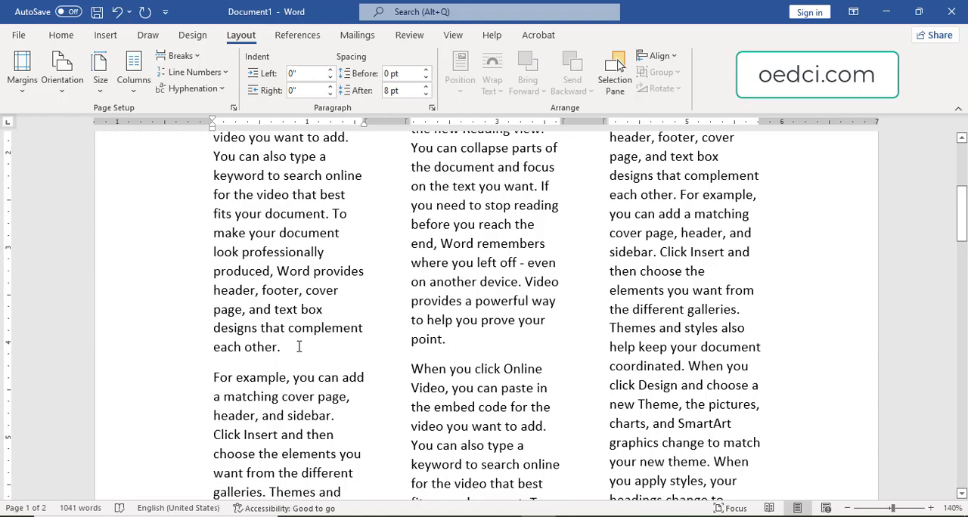
Insert a column break after the first body paragraph and remove the blank line at the start of the second column.
{"action": "key", "text": "ctrl+shift+Return"}
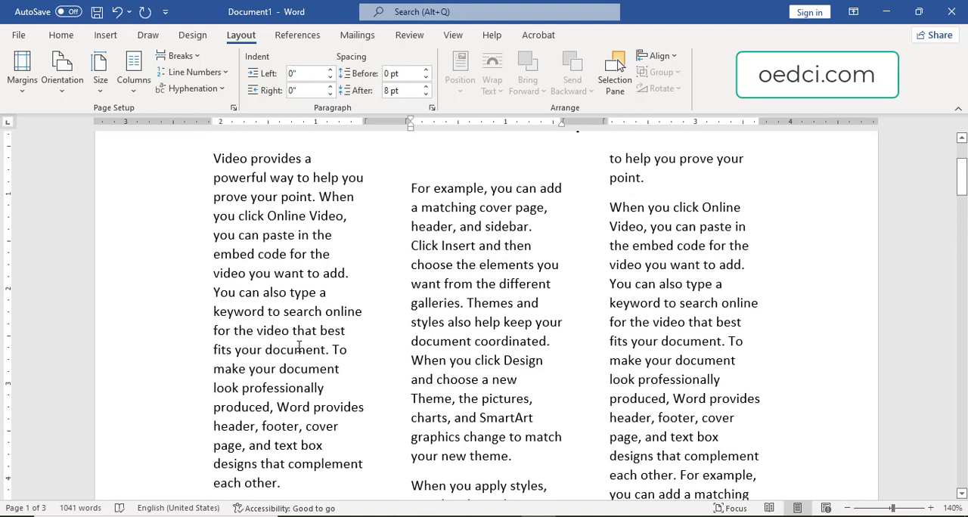
{"action": "key", "text": "Delete"}
{"action": "scroll", "coordinate": [266, 438], "scroll_direction": "down", "scroll_amount": 1}
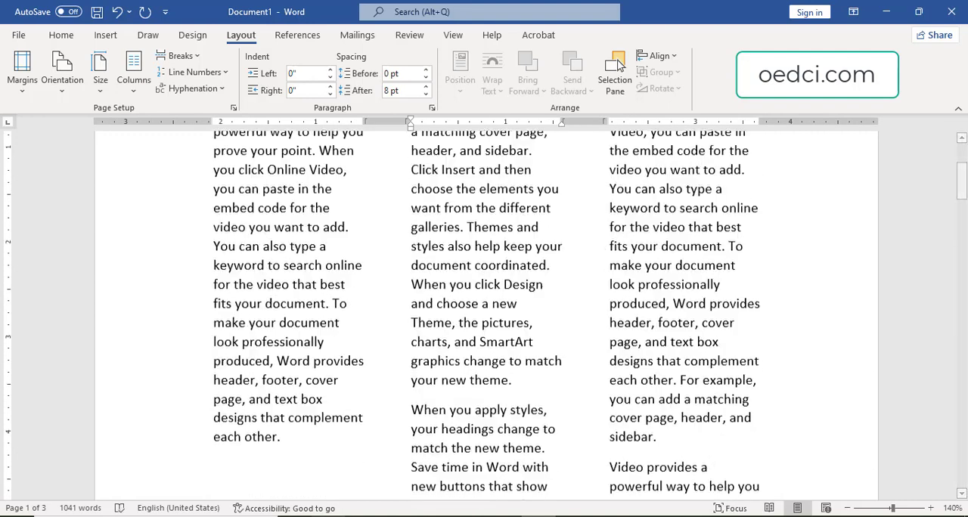
{"action": "scroll", "coordinate": [258, 420], "scroll_direction": "down", "scroll_amount": 4}
{"action": "scroll", "coordinate": [227, 363], "scroll_direction": "up", "scroll_amount": 3}
{"action": "scroll", "coordinate": [204, 326], "scroll_direction": "down", "scroll_amount": 7}
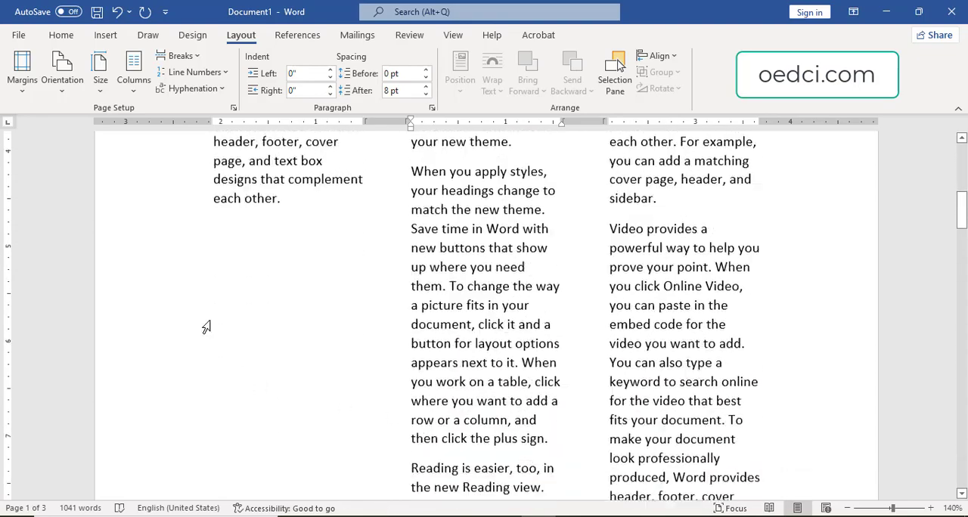
{"action": "scroll", "coordinate": [255, 277], "scroll_direction": "down", "scroll_amount": 4}
{"action": "scroll", "coordinate": [255, 276], "scroll_direction": "up", "scroll_amount": 18}
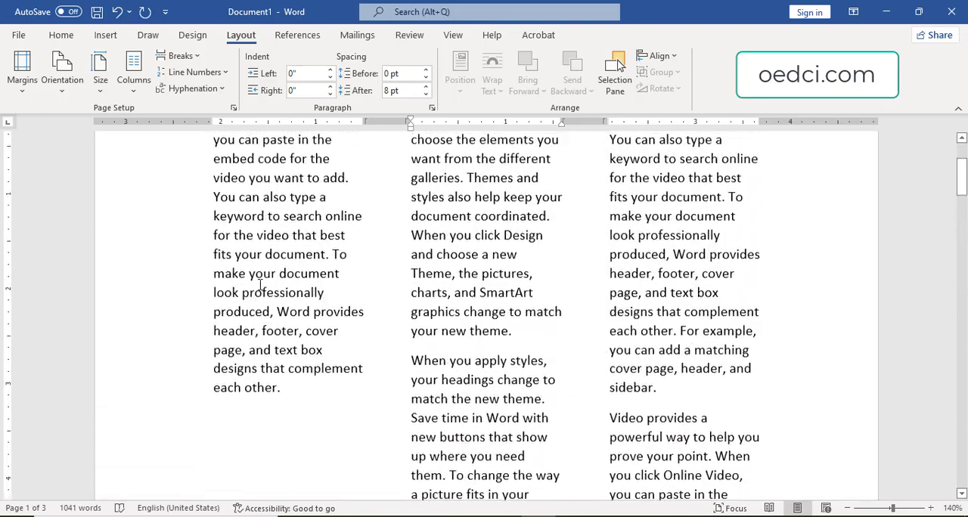
{"action": "scroll", "coordinate": [348, 275], "scroll_direction": "down", "scroll_amount": 7}
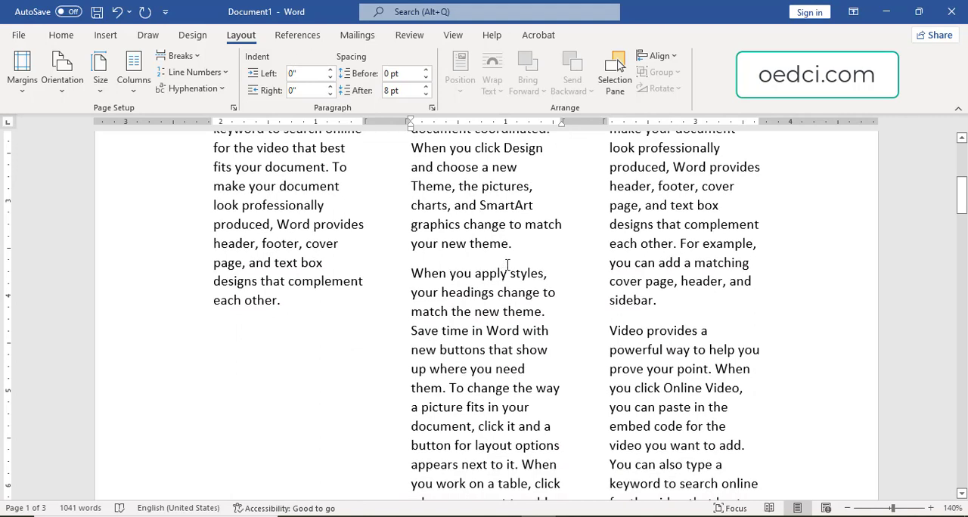
Insert a column break after the paragraph ending "your new theme." and remove the blank line at the start of the third column.
{"action": "left_click", "coordinate": [534, 244]}
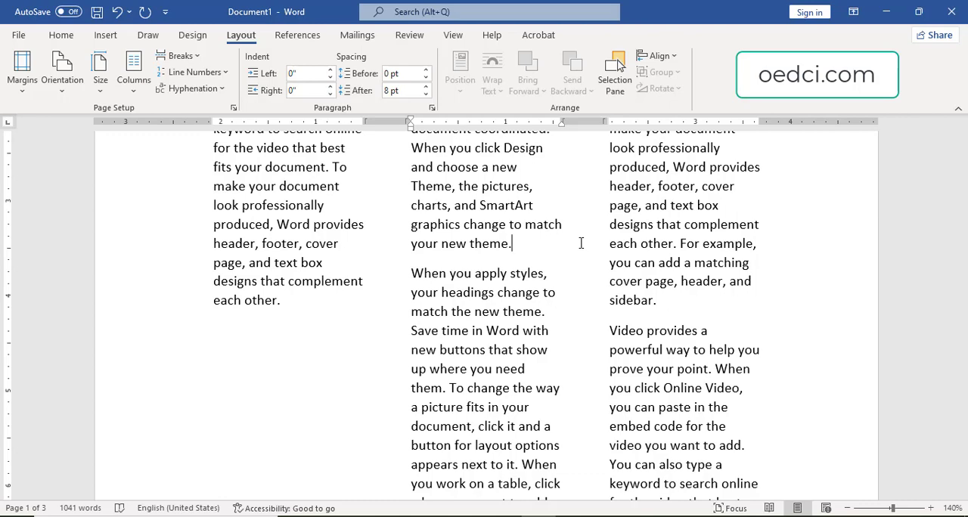
{"action": "key", "text": "ctrl+shift+Return"}
{"action": "key", "text": "Delete"}
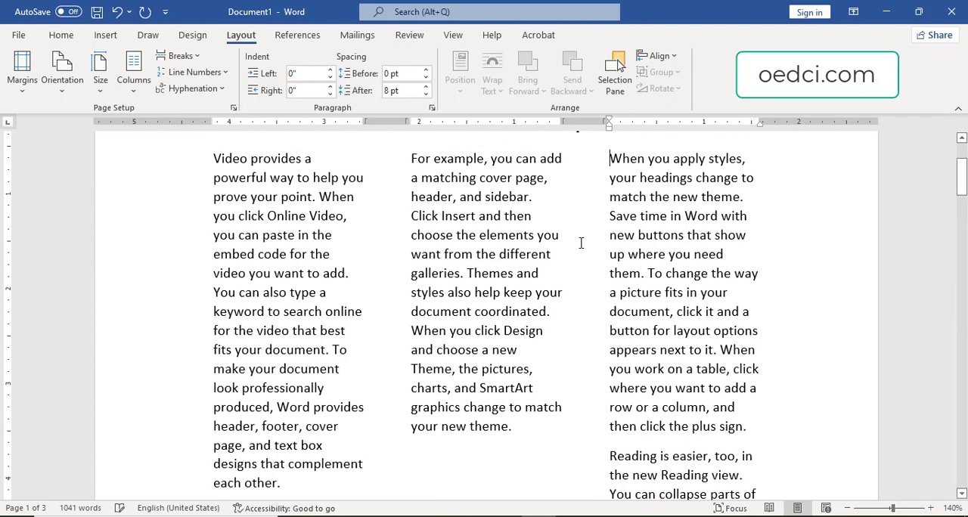
{"action": "scroll", "coordinate": [787, 391], "scroll_direction": "down", "scroll_amount": 3}
{"action": "scroll", "coordinate": [752, 385], "scroll_direction": "down", "scroll_amount": 2}
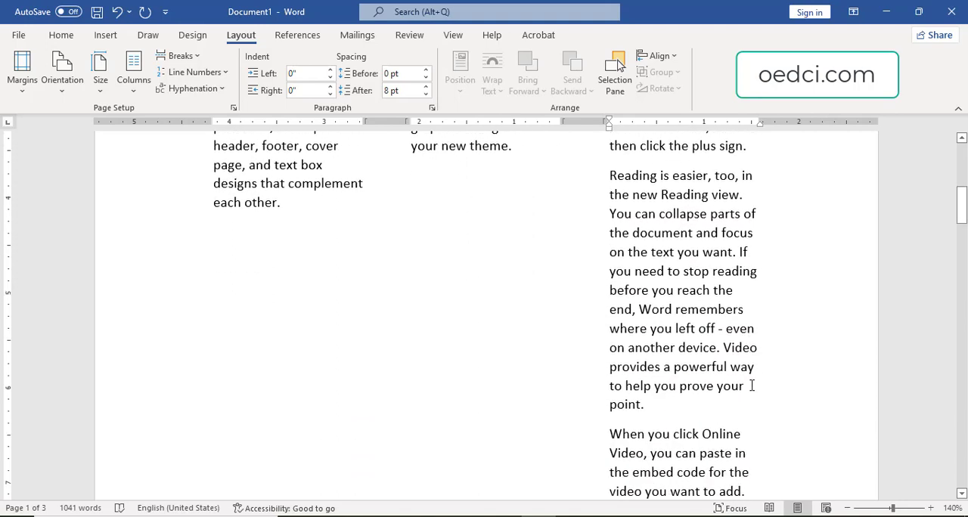
{"action": "scroll", "coordinate": [665, 223], "scroll_direction": "up", "scroll_amount": 1}
{"action": "scroll", "coordinate": [665, 223], "scroll_direction": "up", "scroll_amount": 2}
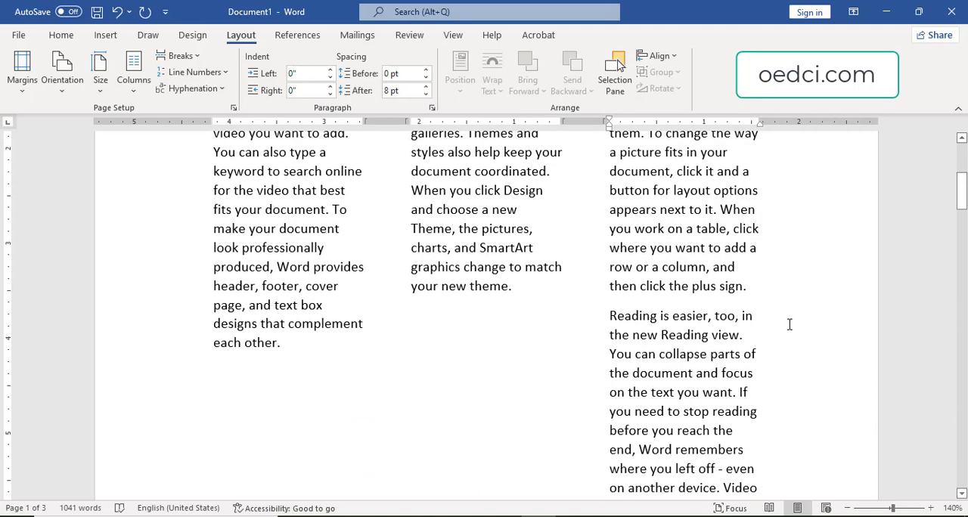
Set the text from "Reading is easier, too" onward to one column, applied from this point forward.
{"action": "left_click", "coordinate": [611, 316]}
{"action": "left_click", "coordinate": [133, 82]}
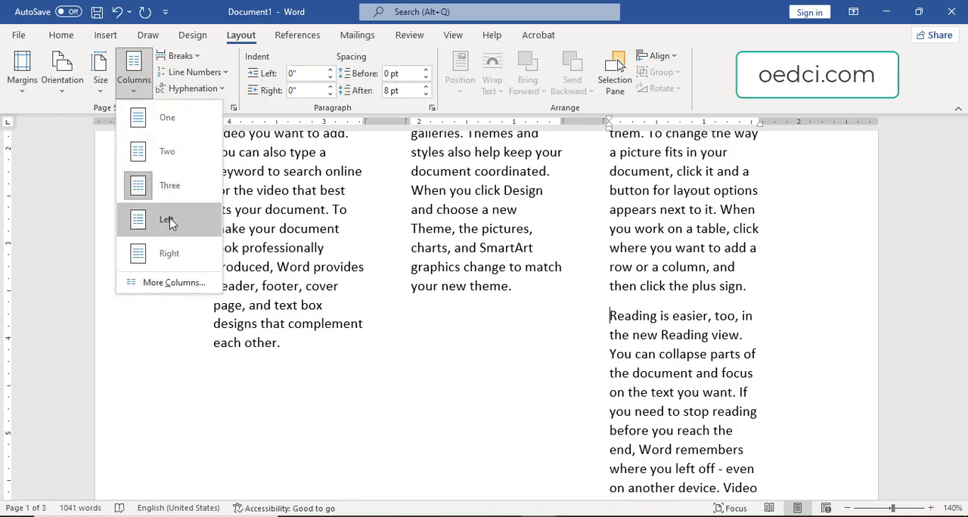
{"action": "left_click", "coordinate": [162, 282]}
{"action": "left_click", "coordinate": [380, 185]}
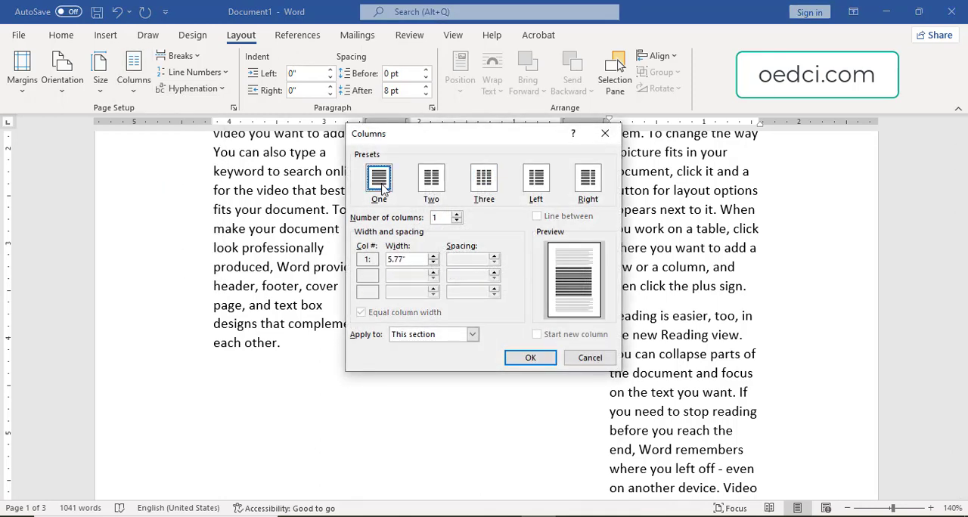
{"action": "left_click", "coordinate": [471, 334]}
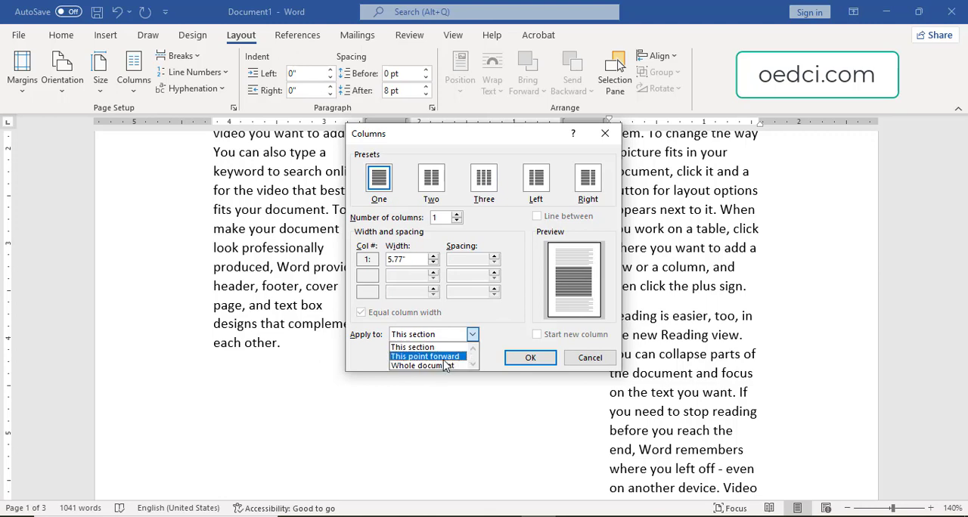
{"action": "left_click", "coordinate": [444, 359]}
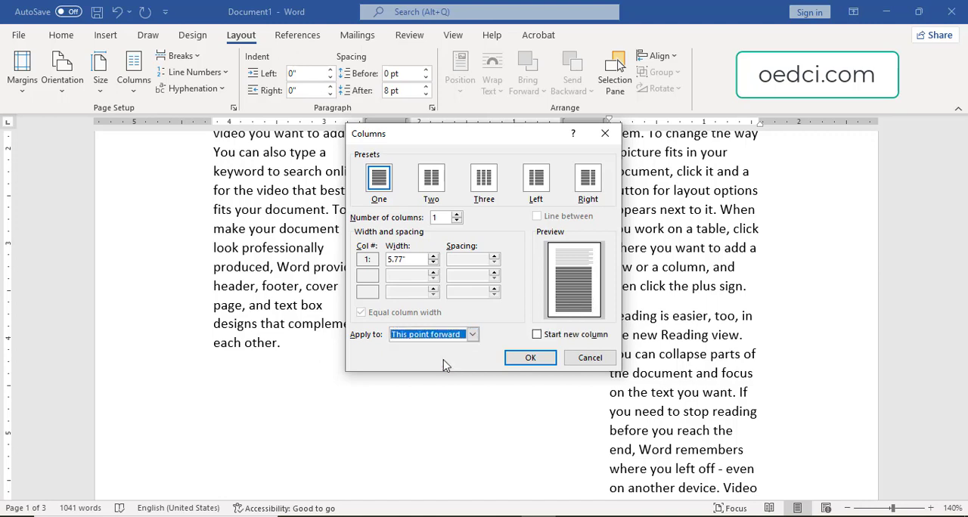
{"action": "left_click", "coordinate": [527, 360]}
Examine the layout of the heading, the three-column section and the single-column text below it.
{"action": "scroll", "coordinate": [361, 388], "scroll_direction": "up", "scroll_amount": 8}
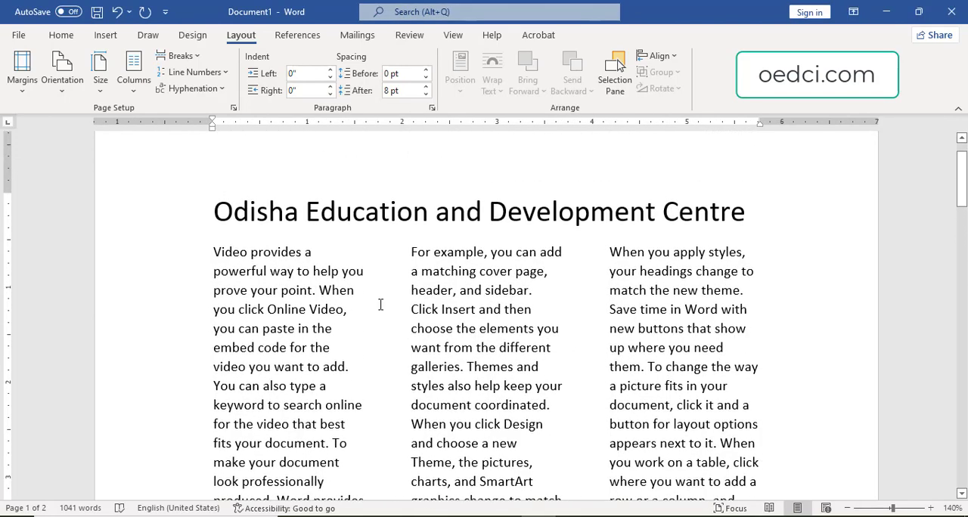
{"action": "scroll", "coordinate": [381, 304], "scroll_direction": "down", "scroll_amount": 15}
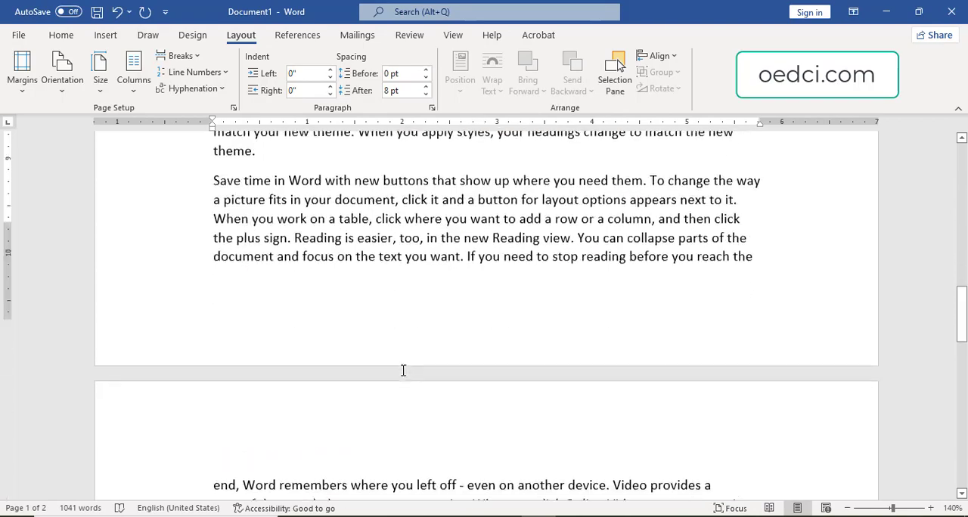
{"action": "scroll", "coordinate": [403, 370], "scroll_direction": "down", "scroll_amount": 10}
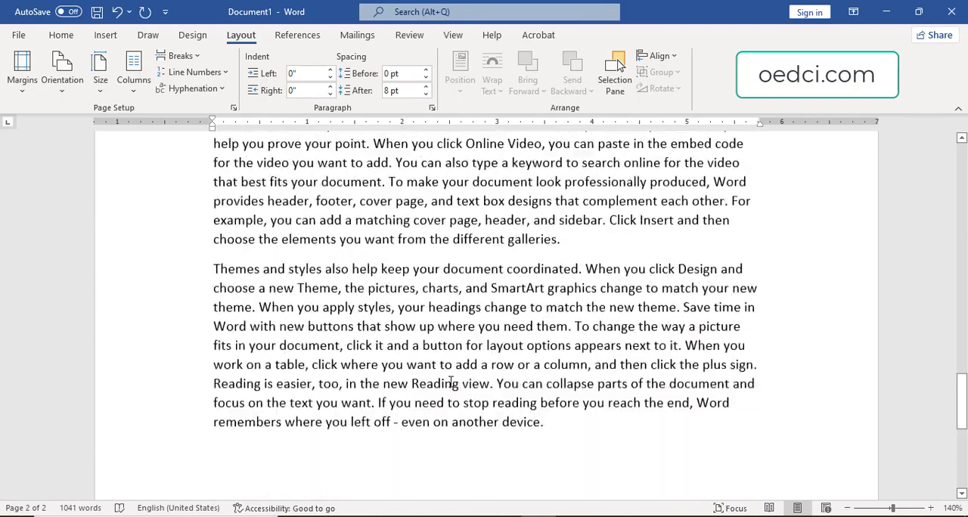
{"action": "scroll", "coordinate": [451, 383], "scroll_direction": "up", "scroll_amount": 20}
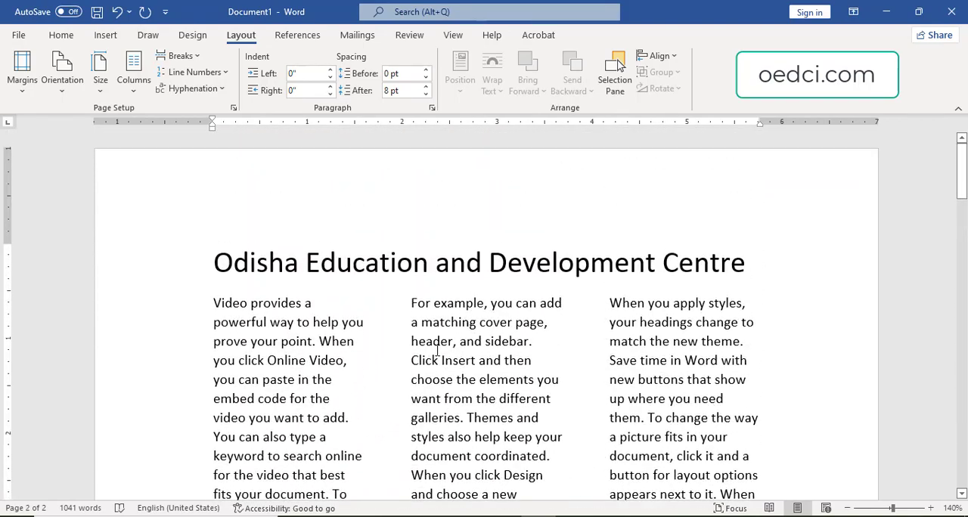
{"action": "scroll", "coordinate": [437, 351], "scroll_direction": "down", "scroll_amount": 3}
{"action": "scroll", "coordinate": [446, 333], "scroll_direction": "up", "scroll_amount": 3}
{"action": "scroll", "coordinate": [447, 323], "scroll_direction": "down", "scroll_amount": 1}
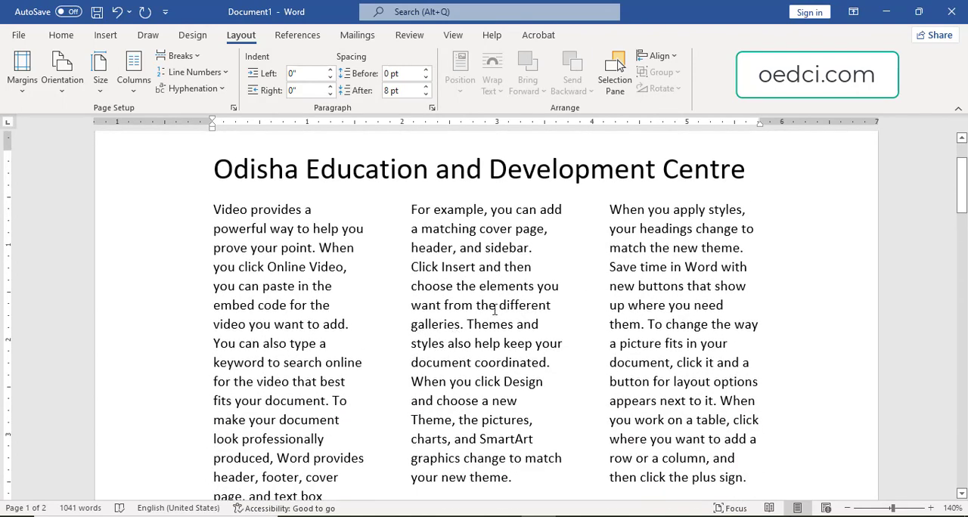
{"action": "scroll", "coordinate": [320, 324], "scroll_direction": "down", "scroll_amount": 1}
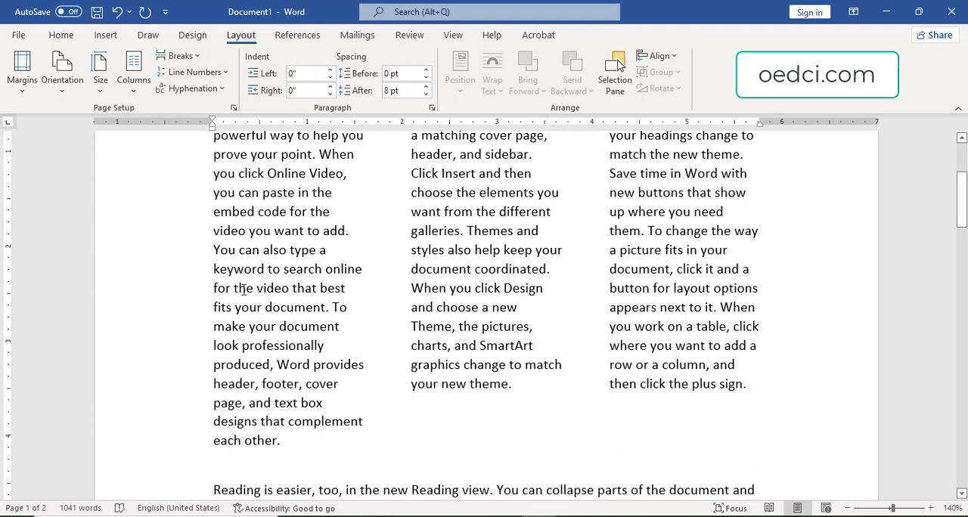
Insert a page break before the single-column paragraph beginning "When you click Online Video".
{"action": "scroll", "coordinate": [244, 288], "scroll_direction": "down", "scroll_amount": 3}
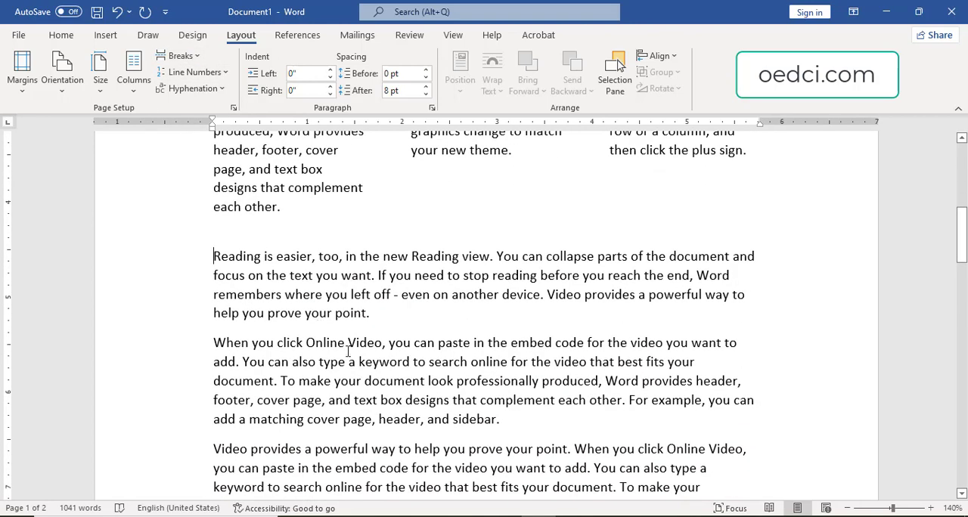
{"action": "left_click", "coordinate": [217, 342]}
{"action": "key", "text": "ctrl+Return"}
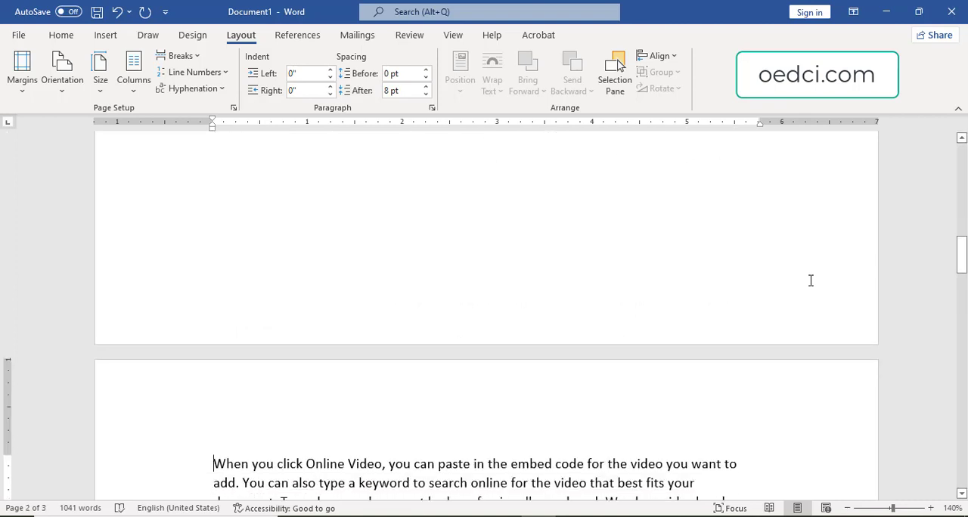
Examine how the text is divided on both sides of the page break, moving through the surrounding lines.
{"action": "key", "text": "Up"}
{"action": "key", "text": "Up"}
{"action": "key", "text": "Up"}
{"action": "key", "text": "Up"}
{"action": "key", "text": "Up"}
{"action": "key", "text": "Up"}
{"action": "key", "text": "Up"}
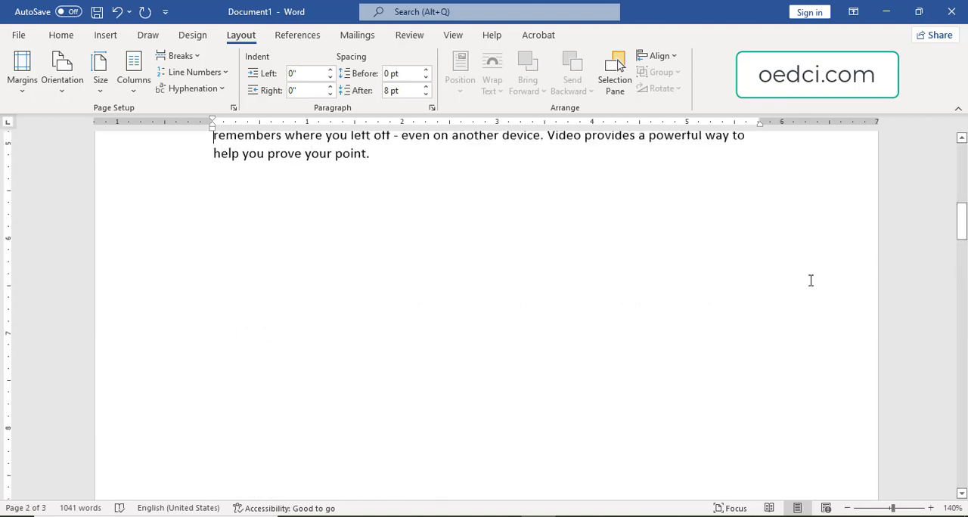
{"action": "key", "text": "Up"}
{"action": "key", "text": "Up"}
{"action": "key", "text": "Up"}
{"action": "key", "text": "Up"}
{"action": "key", "text": "Up"}
{"action": "key", "text": "Up"}
{"action": "key", "text": "Up"}
{"action": "key", "text": "Up"}
{"action": "key", "text": "Up"}
{"action": "key", "text": "Up"}
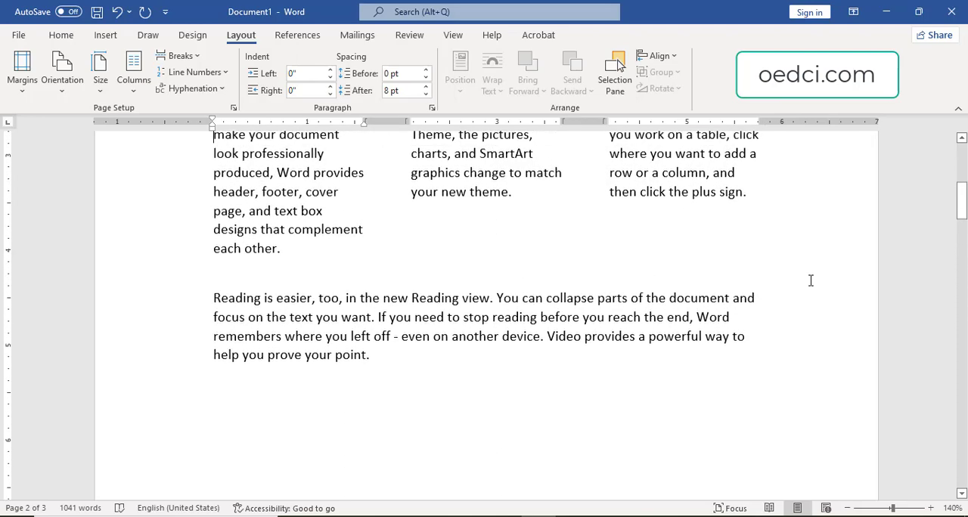
{"action": "key", "text": "Down"}
{"action": "key", "text": "Down"}
{"action": "key", "text": "Down"}
{"action": "key", "text": "Down"}
{"action": "key", "text": "Down"}
{"action": "key", "text": "Down"}
{"action": "key", "text": "Down"}
{"action": "key", "text": "Down"}
{"action": "key", "text": "Down"}
{"action": "key", "text": "Down"}
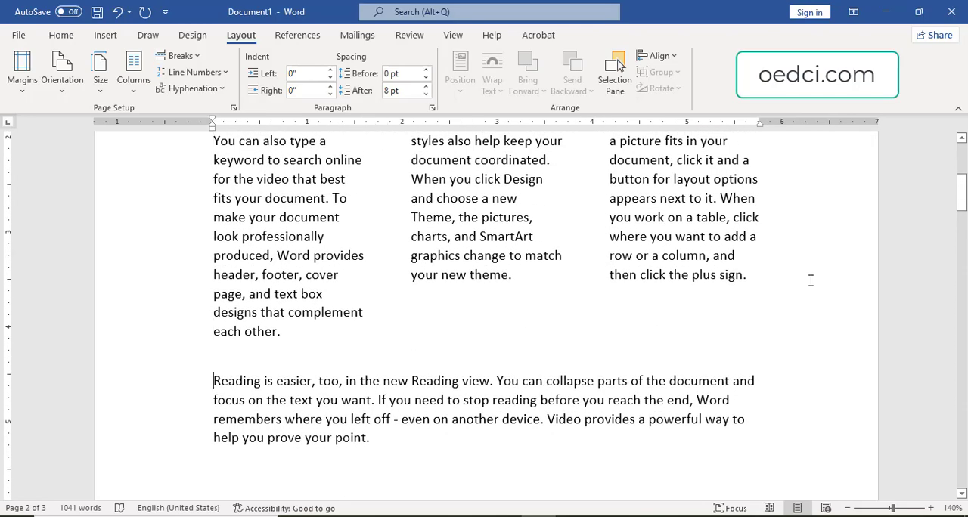
{"action": "key", "text": "Down"}
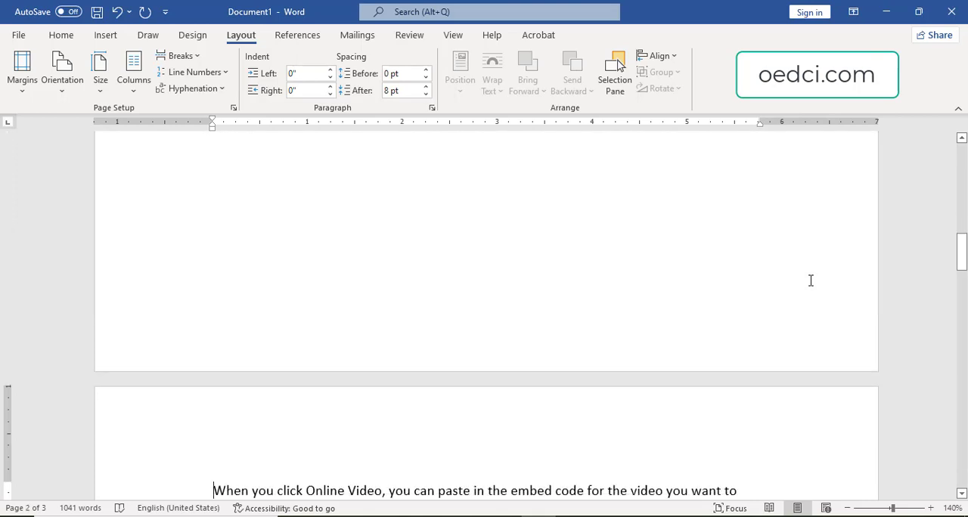
{"action": "key", "text": "Up"}
{"action": "key", "text": "Up"}
{"action": "key", "text": "Up"}
{"action": "key", "text": "Up"}
{"action": "key", "text": "Up"}
{"action": "key", "text": "Up"}
{"action": "key", "text": "Up"}
{"action": "key", "text": "Up"}
{"action": "key", "text": "Down"}
{"action": "key", "text": "Down"}
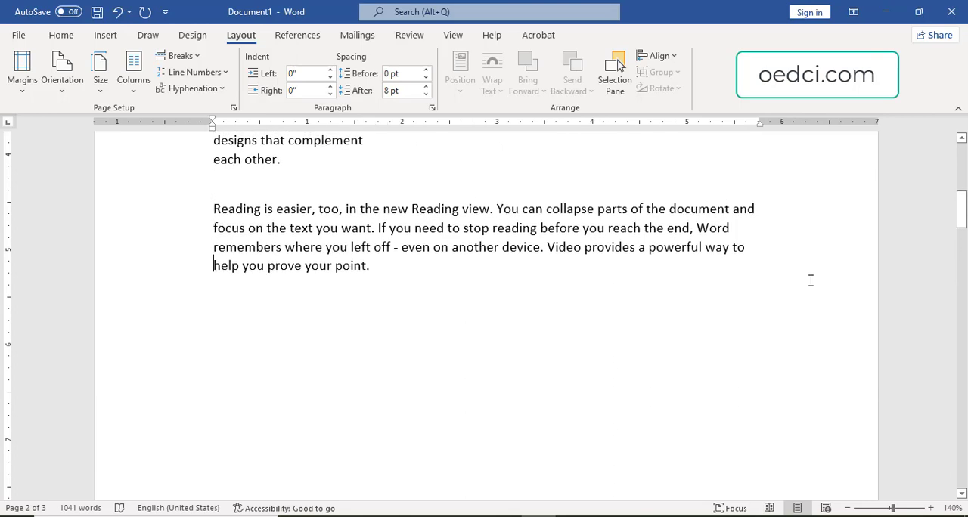
Generate one paragraph of six sample sentences with =rand(1,6) on the line after "help you prove your point.".
{"action": "key", "text": "Down"}
{"action": "key", "text": "Up"}
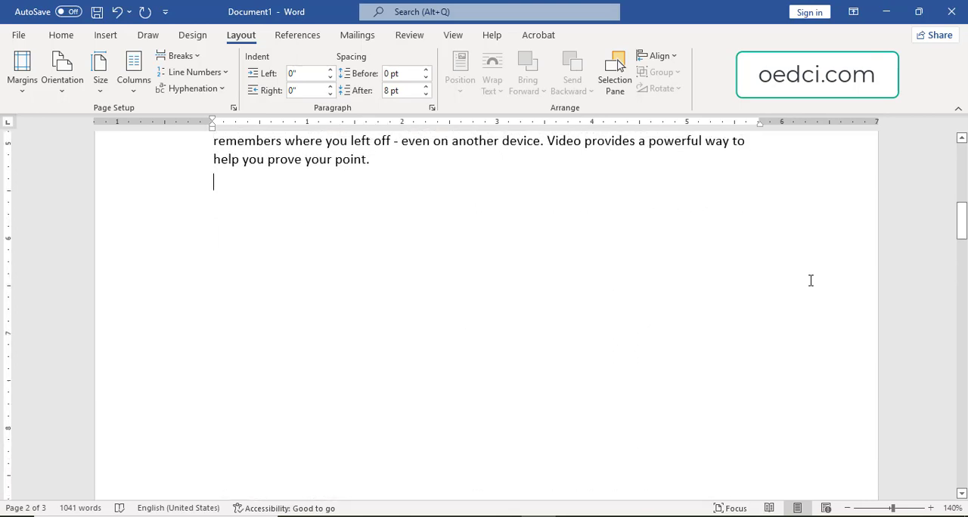
{"action": "type", "text": "=rand"}
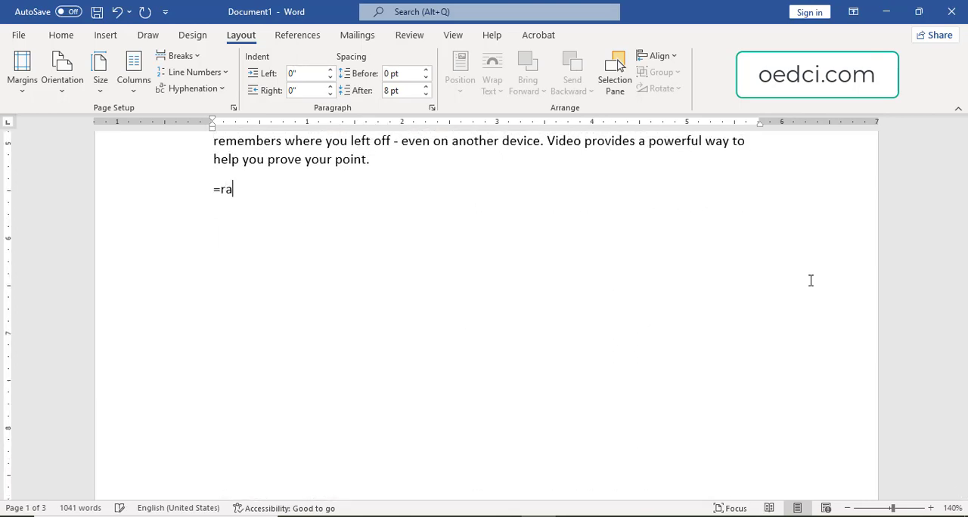
{"action": "key", "text": "BackSpace"}
{"action": "type", "text": "d(1,6)"}
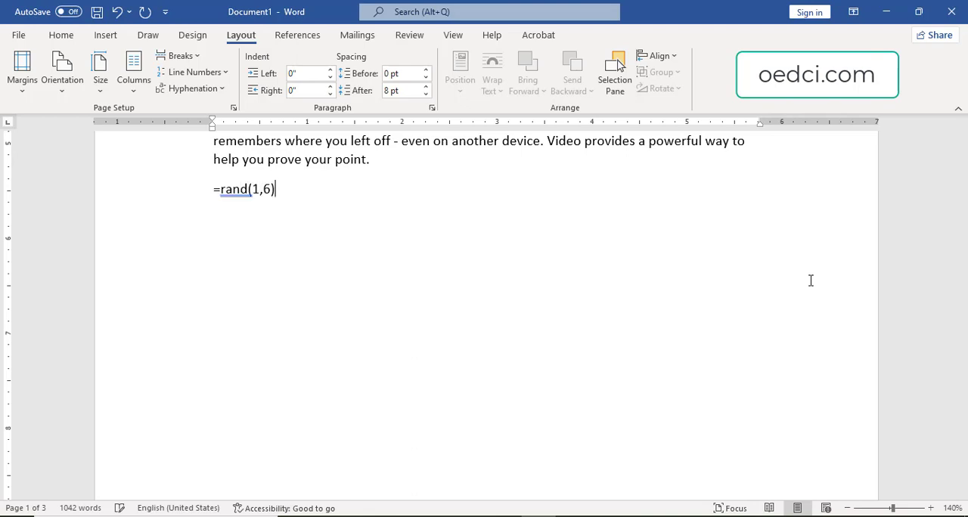
{"action": "key", "text": "Return"}
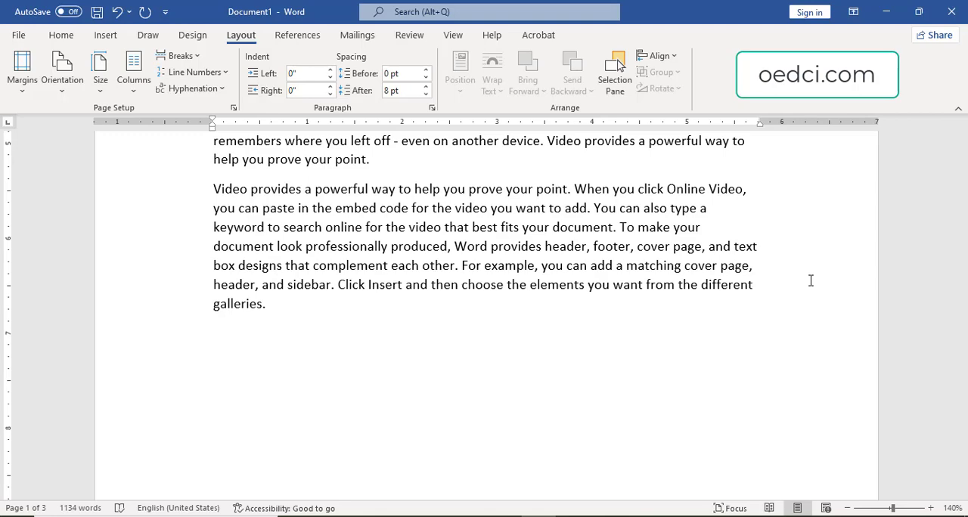
Examine the new sample paragraph and the remaining space before the text on the next page.
{"action": "key", "text": "Down"}
{"action": "key", "text": "Down"}
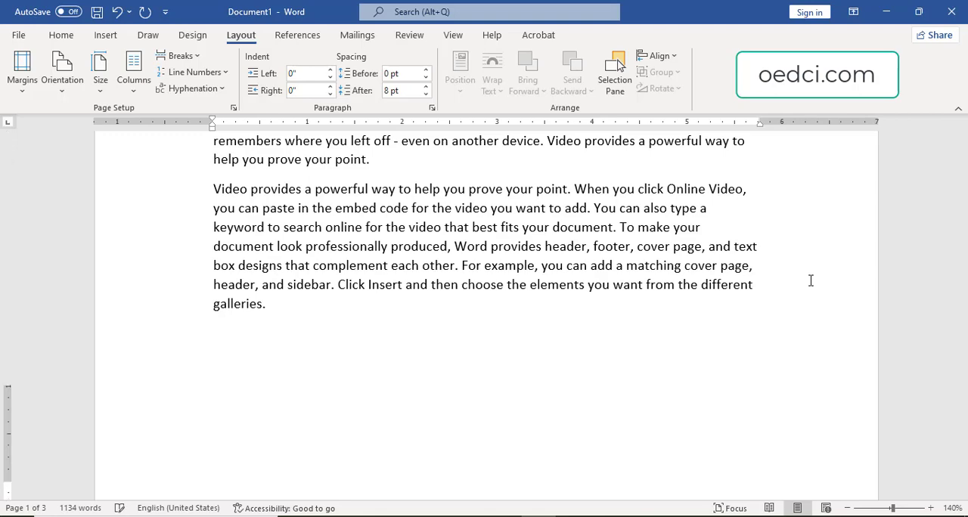
{"action": "key", "text": "Up"}
{"action": "key", "text": "Up"}
{"action": "key", "text": "Up"}
{"action": "key", "text": "Up"}
{"action": "key", "text": "Up"}
{"action": "key", "text": "Up"}
{"action": "key", "text": "Up"}
{"action": "key", "text": "Up"}
{"action": "key", "text": "Up"}
{"action": "key", "text": "Up"}
{"action": "key", "text": "Up"}
{"action": "key", "text": "Up"}
{"action": "key", "text": "Up"}
{"action": "key", "text": "Up"}
{"action": "key", "text": "Up"}
{"action": "key", "text": "Up"}
{"action": "key", "text": "Up"}
{"action": "key", "text": "Up"}
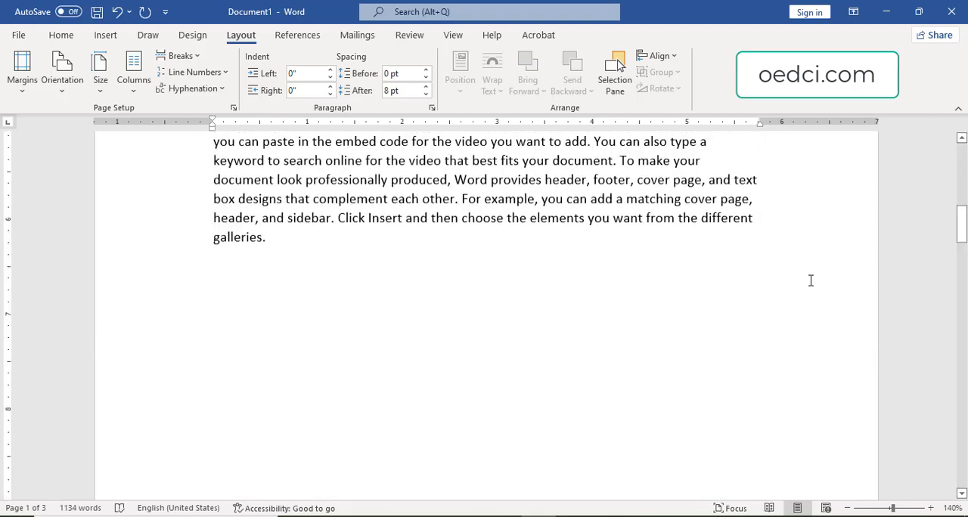
{"action": "key", "text": "Down"}
{"action": "key", "text": "Down"}
{"action": "key", "text": "Down"}
{"action": "key", "text": "Down"}
{"action": "key", "text": "Down"}
{"action": "key", "text": "Down"}
{"action": "key", "text": "Down"}
{"action": "key", "text": "Down"}
{"action": "key", "text": "Down"}
{"action": "key", "text": "Down"}
{"action": "key", "text": "Down"}
{"action": "key", "text": "Down"}
{"action": "key", "text": "Down"}
{"action": "key", "text": "Down"}
{"action": "key", "text": "Down"}
{"action": "key", "text": "Down"}
{"action": "key", "text": "Down"}
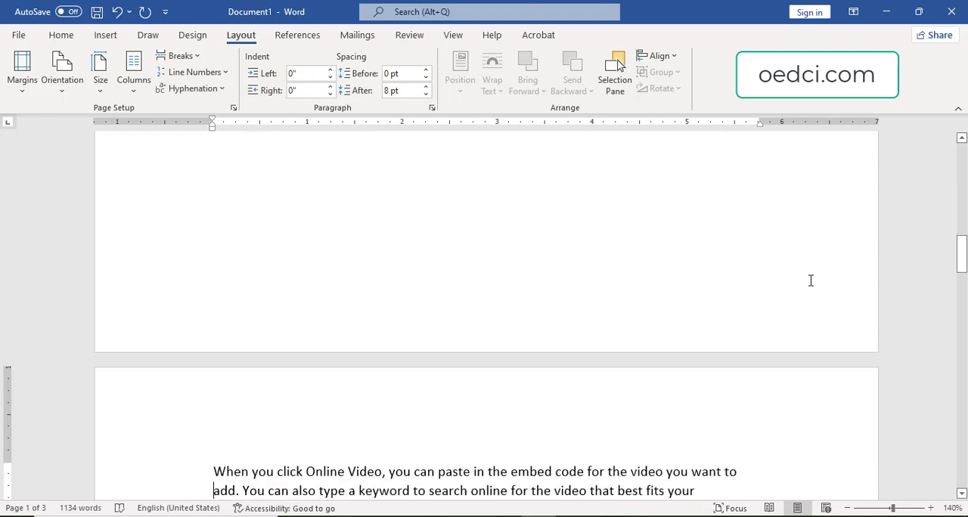
Add three blank lines below the sample paragraph, ahead of the page break.
{"action": "key", "text": "Up"}
{"action": "key", "text": "Up"}
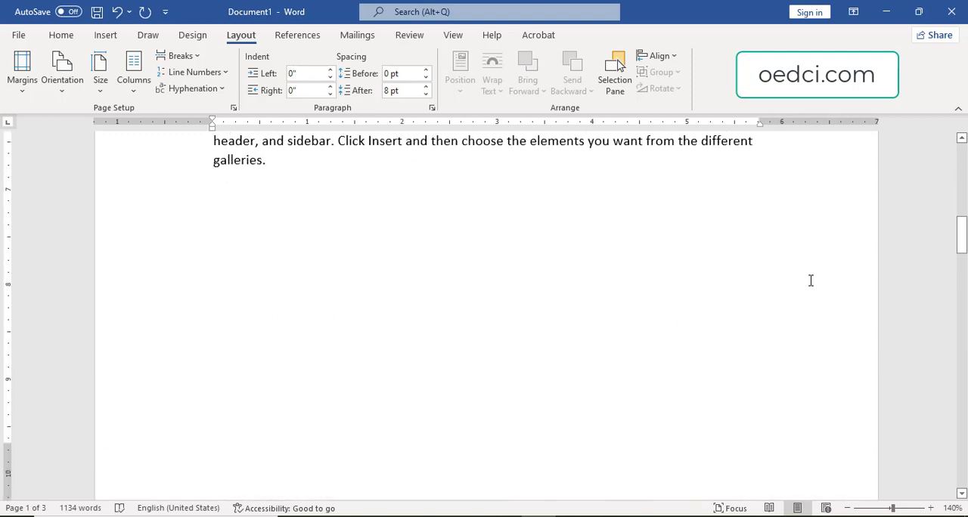
{"action": "key", "text": "Return"}
{"action": "key", "text": "Return"}
{"action": "key", "text": "Return"}
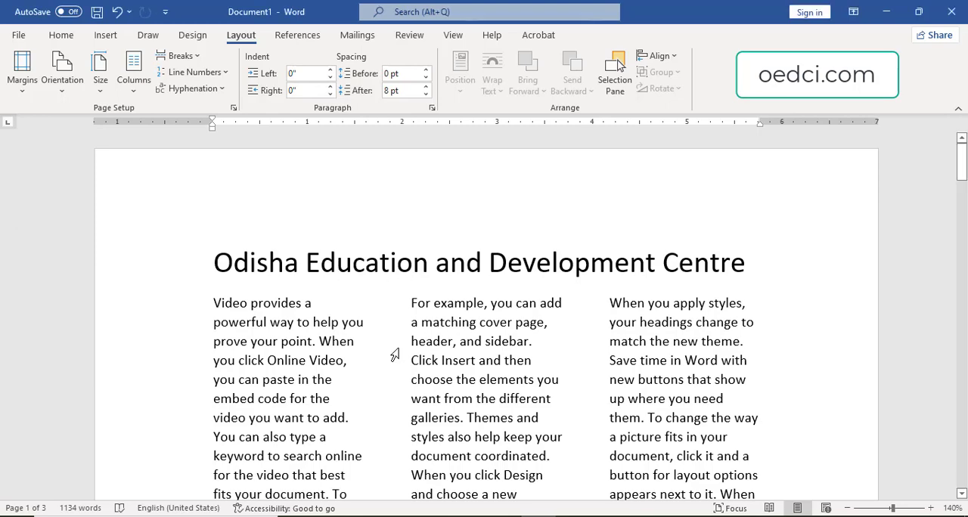
Replace the whole document content with five paragraphs of eight sample sentences each, generated with =rand(5, 8).
{"action": "key", "text": "ctrl+a"}
{"action": "key", "text": "Delete"}
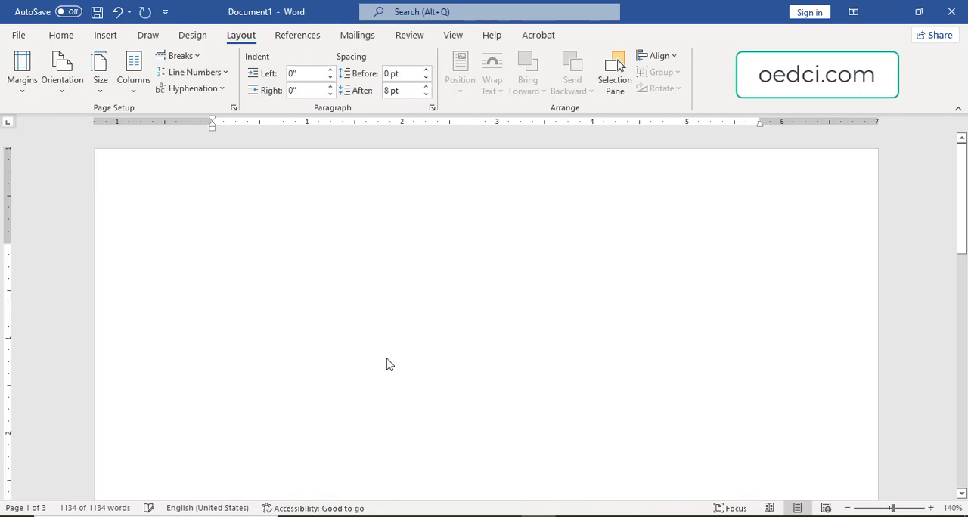
{"action": "type", "text": "=ra"}
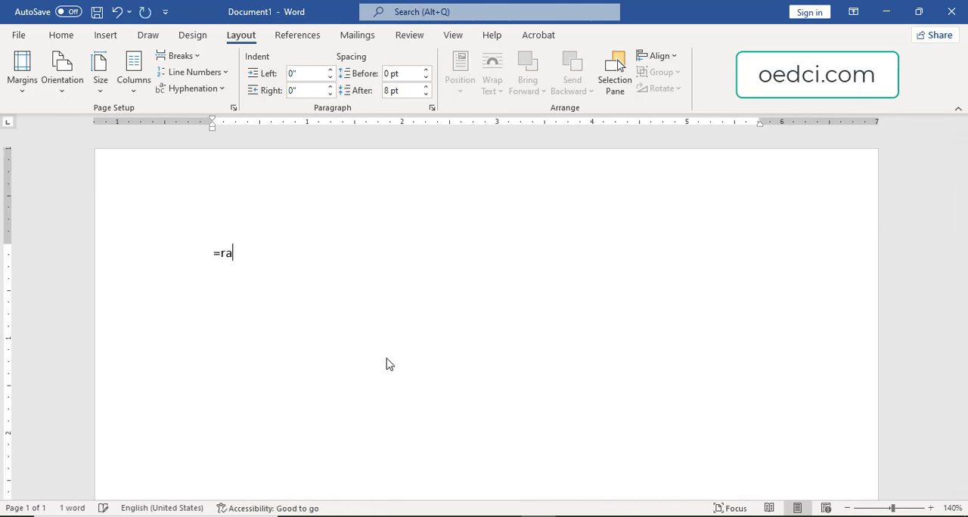
{"action": "type", "text": "nd(5, 8)"}
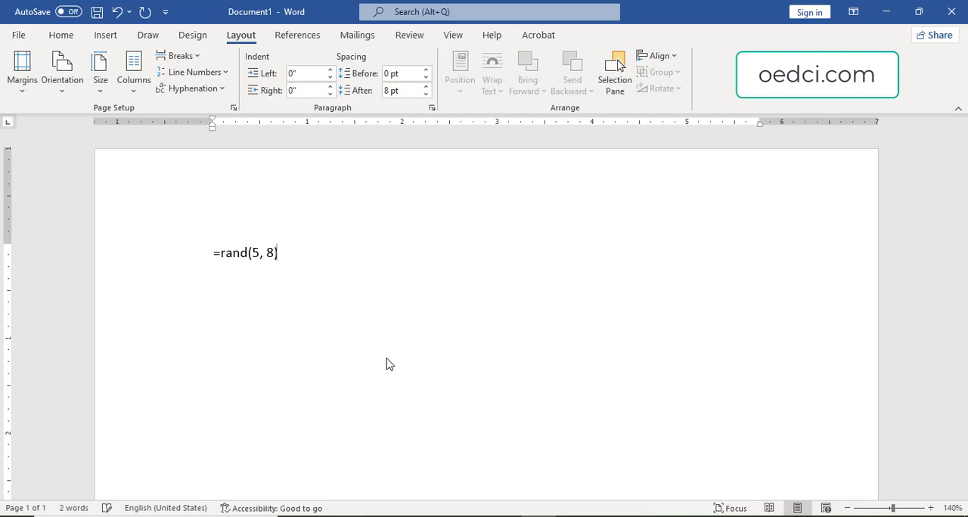
{"action": "key", "text": "Return"}
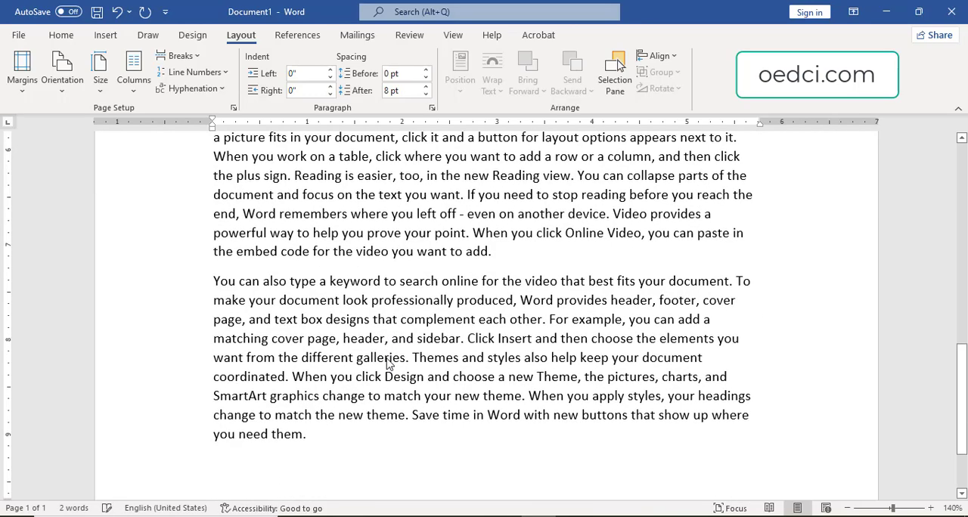
Set the left indent of the first paragraph, starting "Video provides a powerful way", to 1".
{"action": "scroll", "coordinate": [389, 363], "scroll_direction": "up", "scroll_amount": 15}
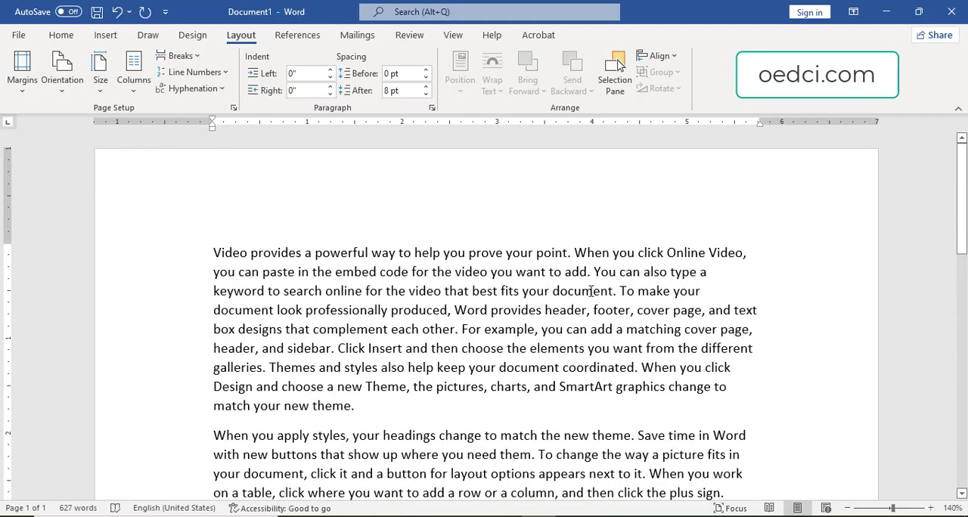
{"action": "scroll", "coordinate": [335, 308], "scroll_direction": "down", "scroll_amount": 1}
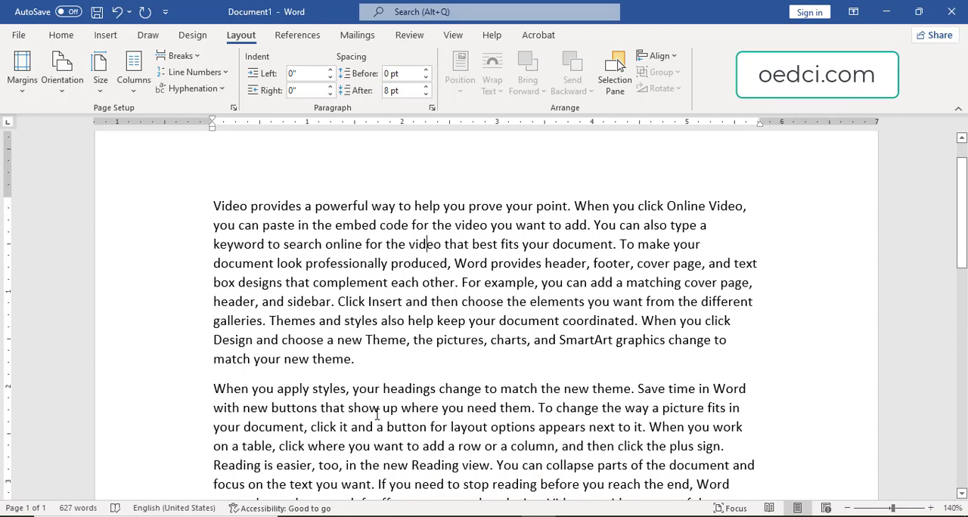
{"action": "scroll", "coordinate": [491, 383], "scroll_direction": "up", "scroll_amount": 1}
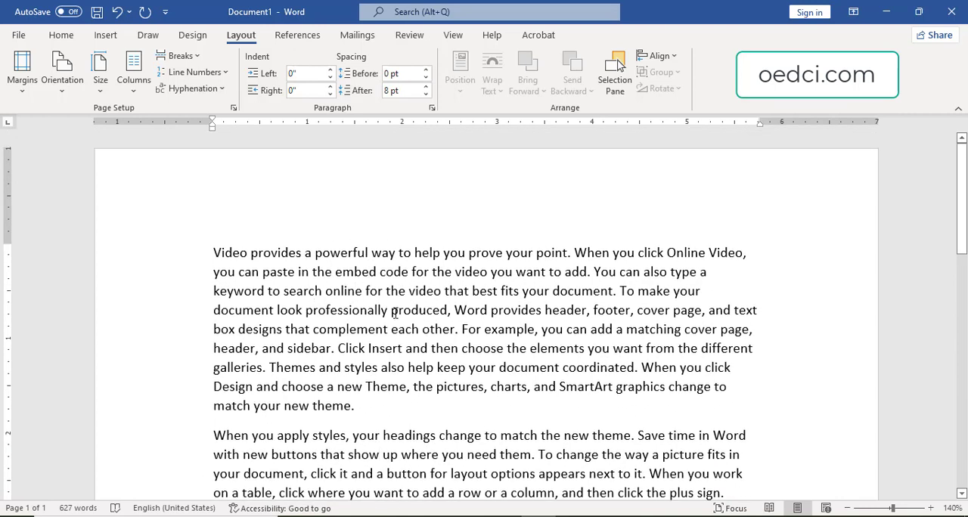
{"action": "left_click", "coordinate": [330, 70]}
{"action": "left_click", "coordinate": [330, 70]}
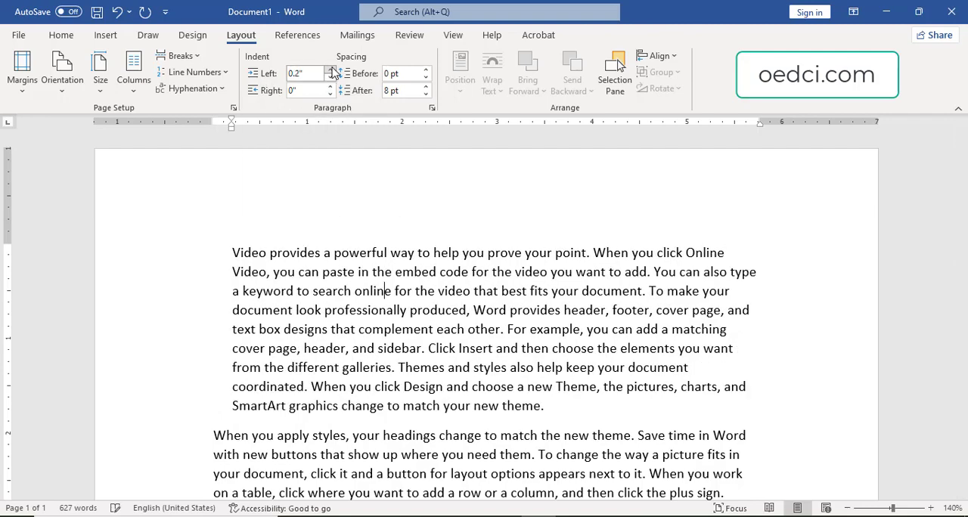
{"action": "left_click", "coordinate": [331, 69]}
{"action": "left_click", "coordinate": [330, 70]}
{"action": "left_click", "coordinate": [331, 69]}
{"action": "left_click", "coordinate": [330, 70]}
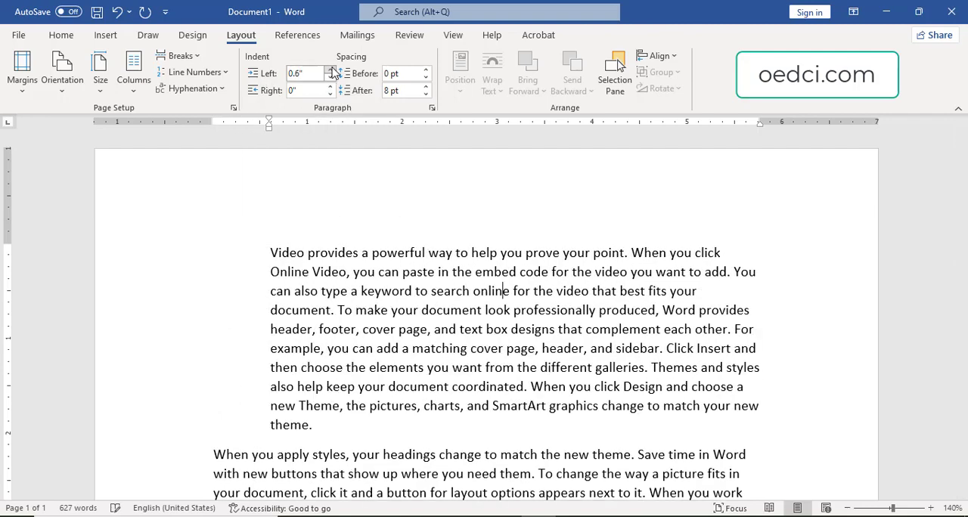
{"action": "left_click", "coordinate": [331, 69]}
{"action": "left_click", "coordinate": [331, 69]}
{"action": "left_click", "coordinate": [331, 70]}
{"action": "left_click", "coordinate": [330, 69]}
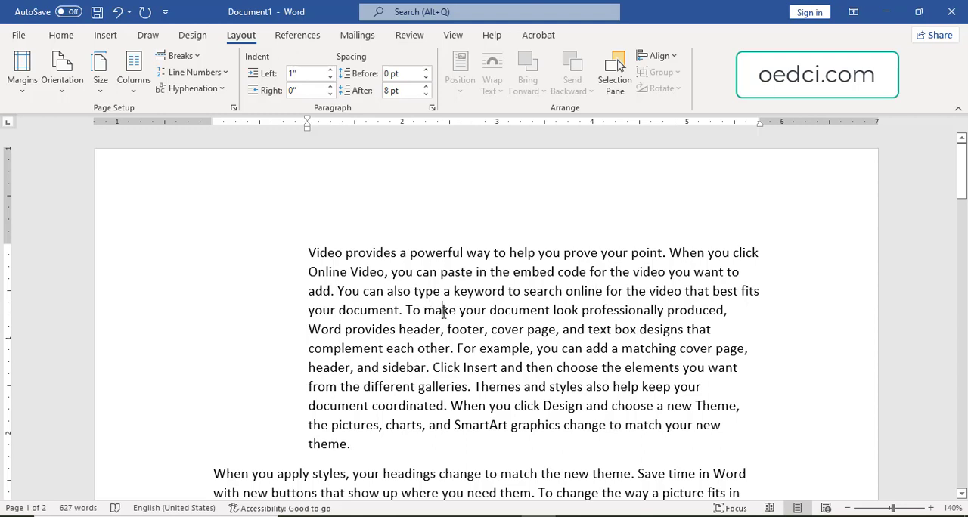
Increase the first paragraph's left indent to 2", then bring it back down to 0".
{"action": "key", "text": "ctrl+m"}
{"action": "key", "text": "ctrl+m"}
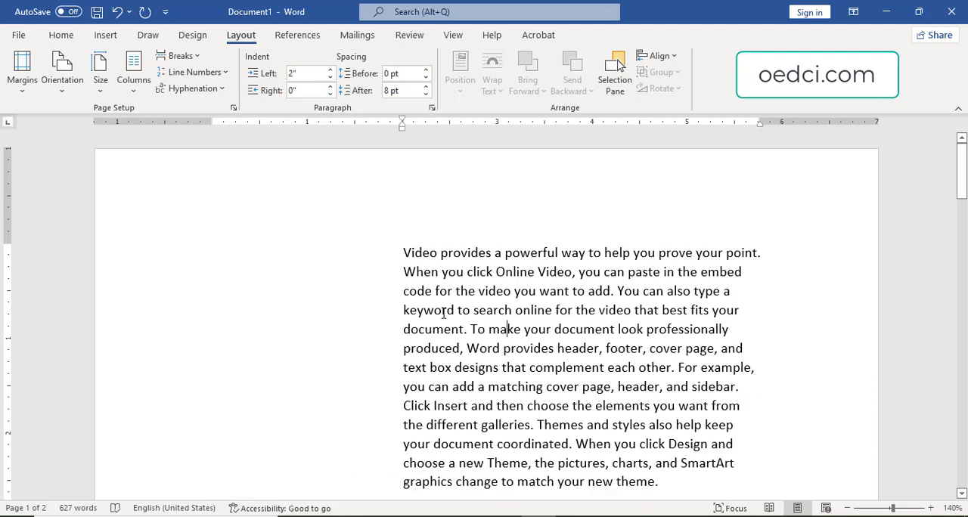
{"action": "left_click", "coordinate": [330, 78]}
{"action": "left_click", "coordinate": [330, 78]}
{"action": "left_click", "coordinate": [330, 78]}
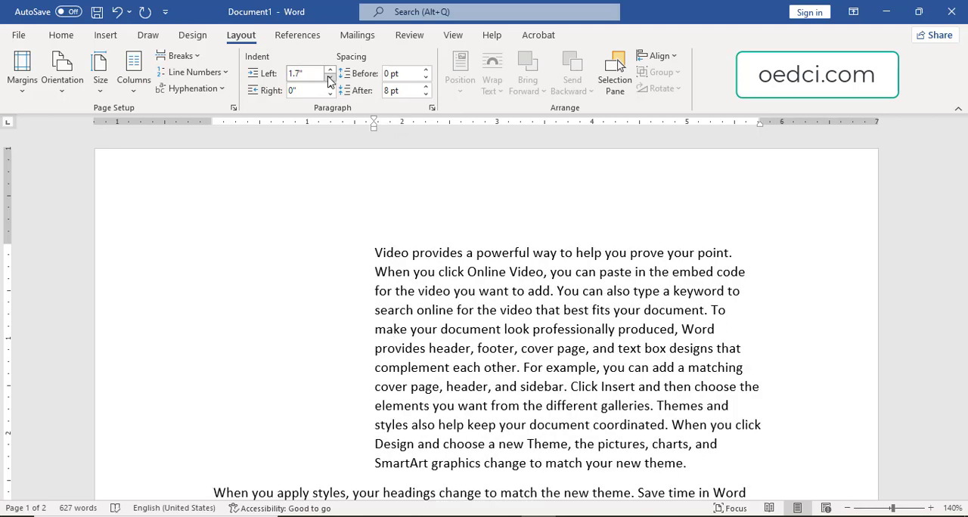
{"action": "left_click_drag", "start_coordinate": [329, 78], "coordinate": [330, 77]}
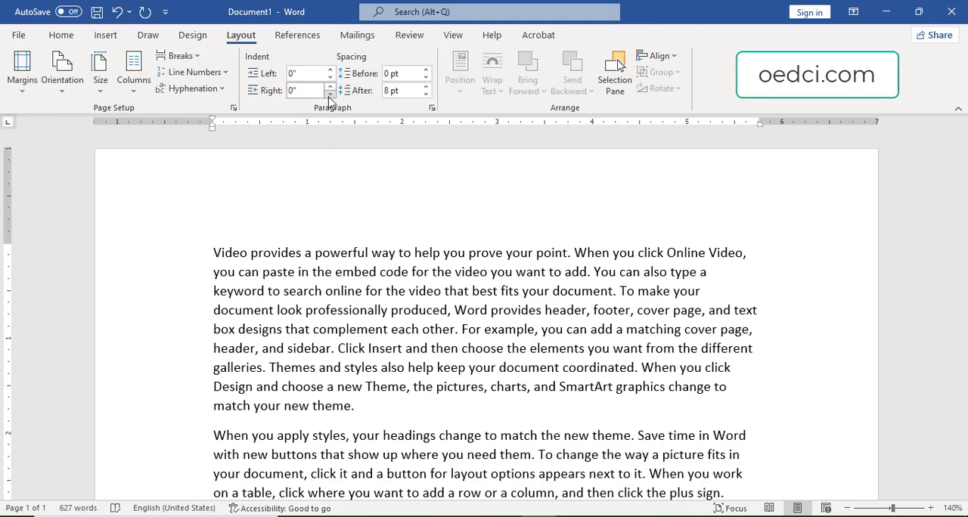
Try increasing the first paragraph's right indent, then return it to 0".
{"action": "left_click", "coordinate": [330, 86]}
{"action": "left_click", "coordinate": [331, 86]}
{"action": "left_click_drag", "start_coordinate": [331, 86], "coordinate": [330, 94]}
{"action": "left_click", "coordinate": [330, 94]}
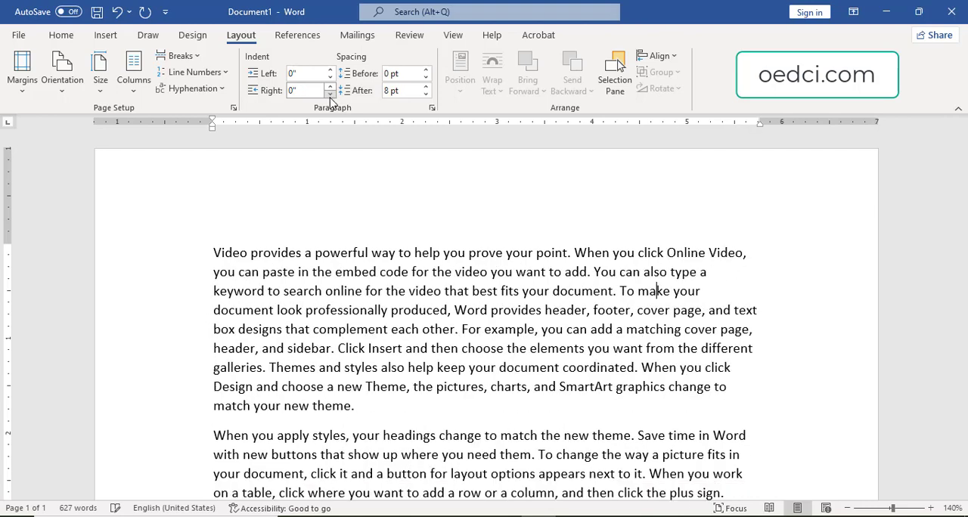
Give the first paragraph a hanging indent of 2.5", then reduce it to 1.5".
{"action": "left_click", "coordinate": [390, 254]}
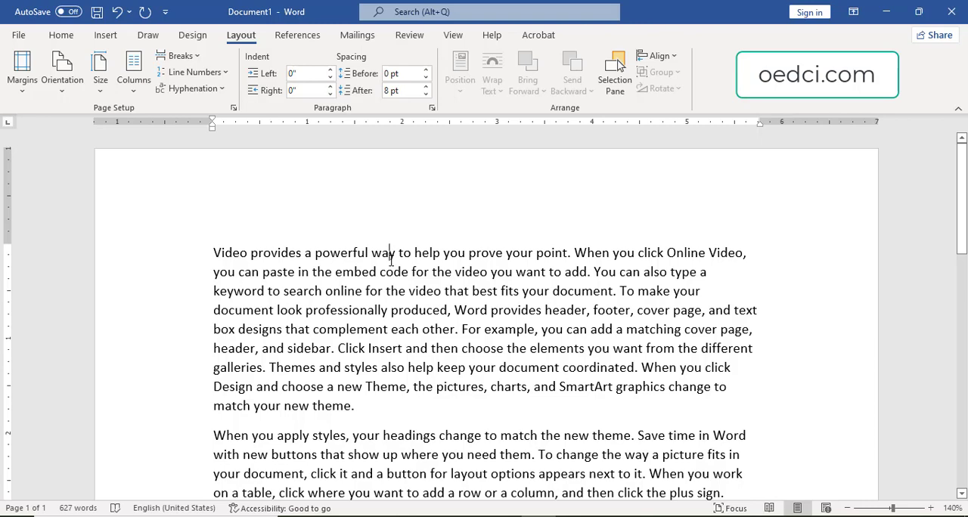
{"action": "key", "text": "ctrl+t"}
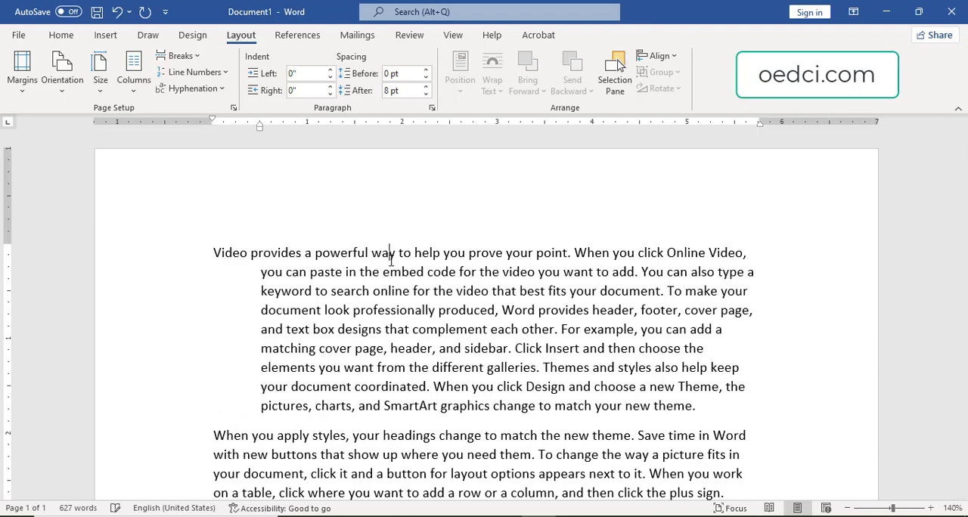
{"action": "key", "text": "ctrl+t"}
{"action": "key", "text": "ctrl+t"}
{"action": "key", "text": "ctrl+t"}
{"action": "key", "text": "ctrl+t"}
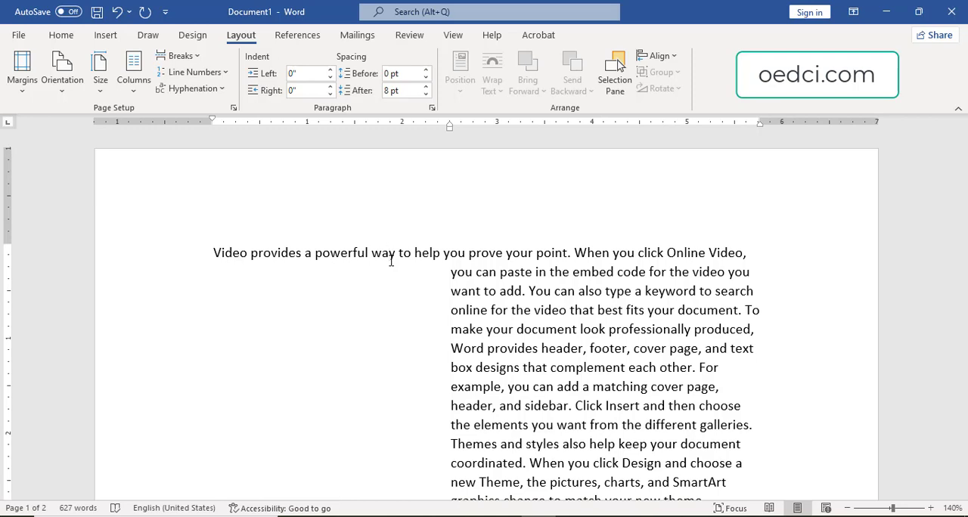
{"action": "key", "text": "ctrl+shift+t"}
{"action": "key", "text": "ctrl+shift+t"}
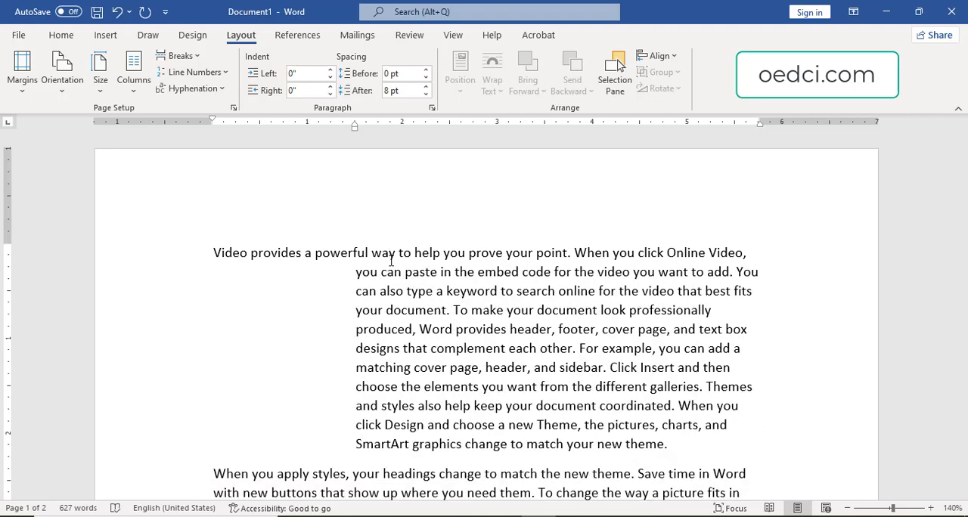
Toggle 12 pt spacing before the first paragraph on and off twice, ending at 0 pt.
{"action": "key", "text": "ctrl+0"}
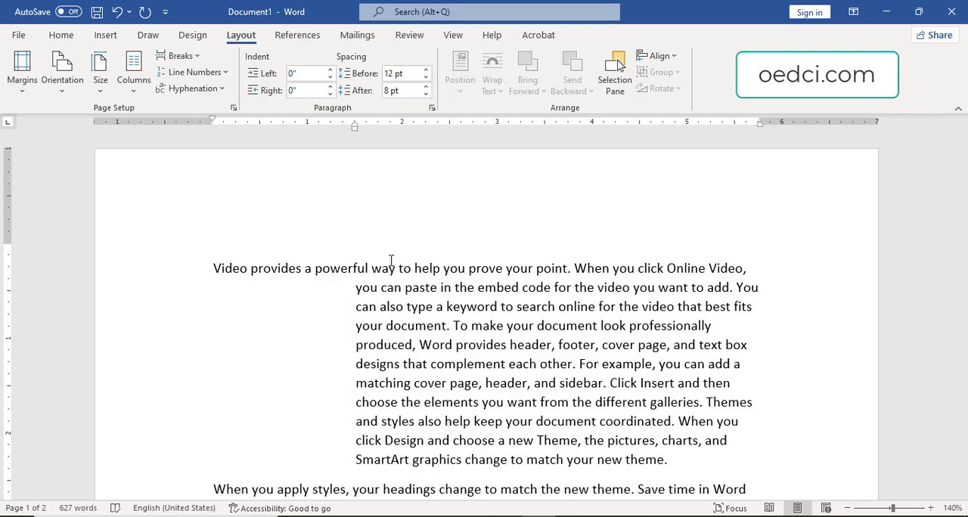
{"action": "scroll", "coordinate": [581, 325], "scroll_direction": "down", "scroll_amount": 2}
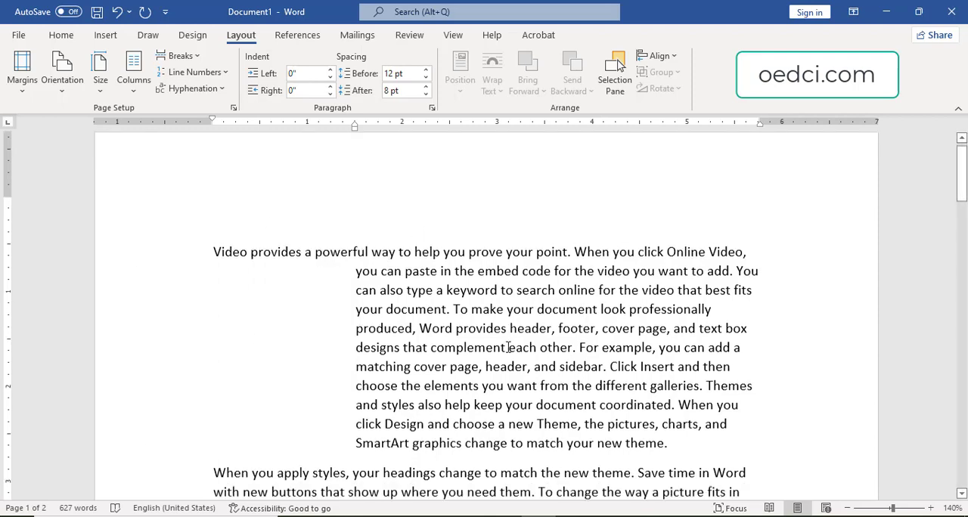
{"action": "left_click", "coordinate": [432, 309]}
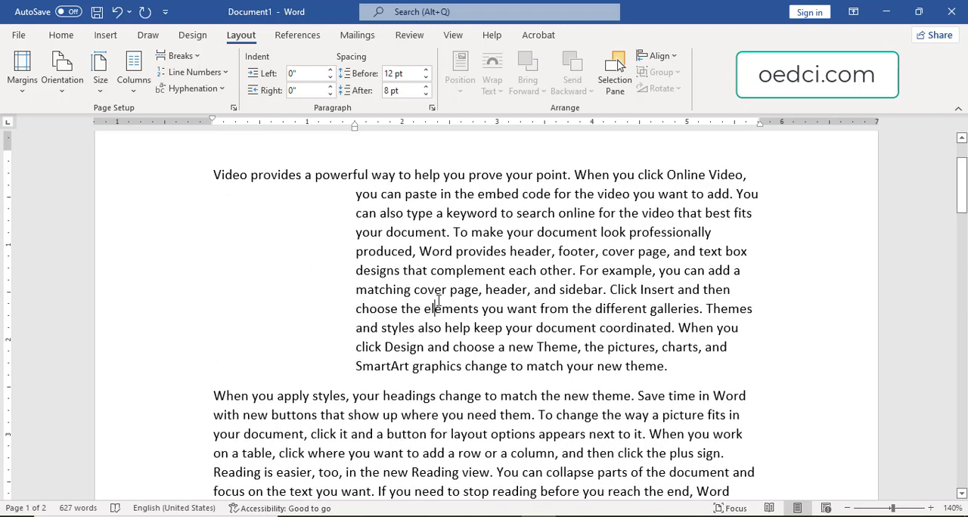
{"action": "key", "text": "ctrl+0"}
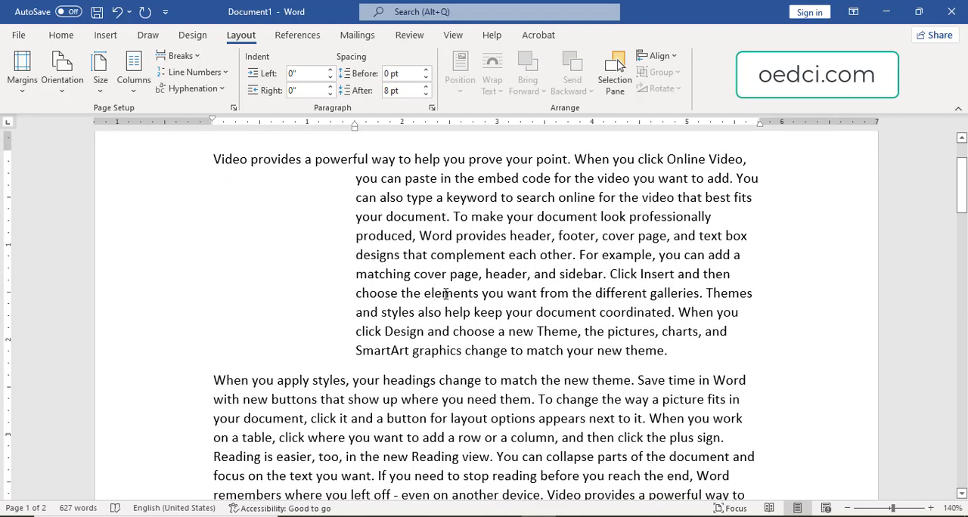
{"action": "scroll", "coordinate": [325, 255], "scroll_direction": "up", "scroll_amount": 2}
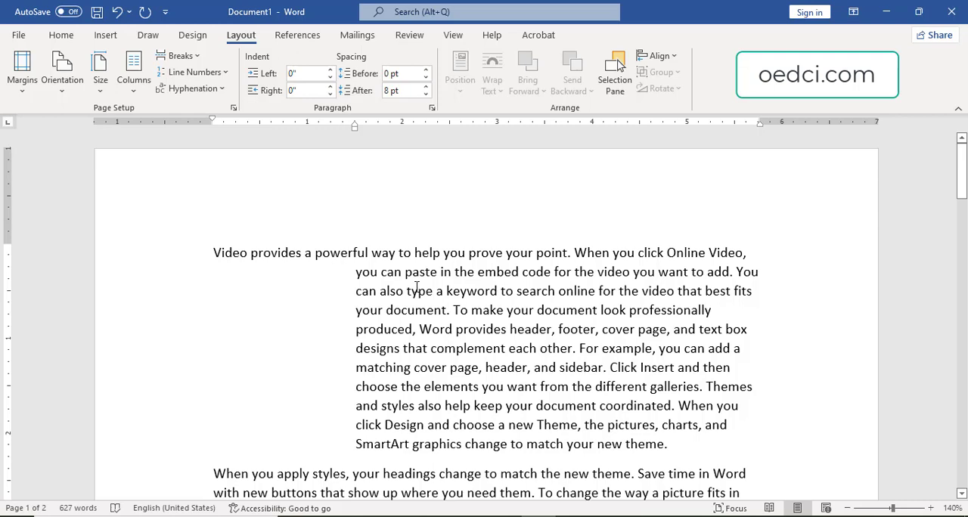
{"action": "key", "text": "ctrl+0"}
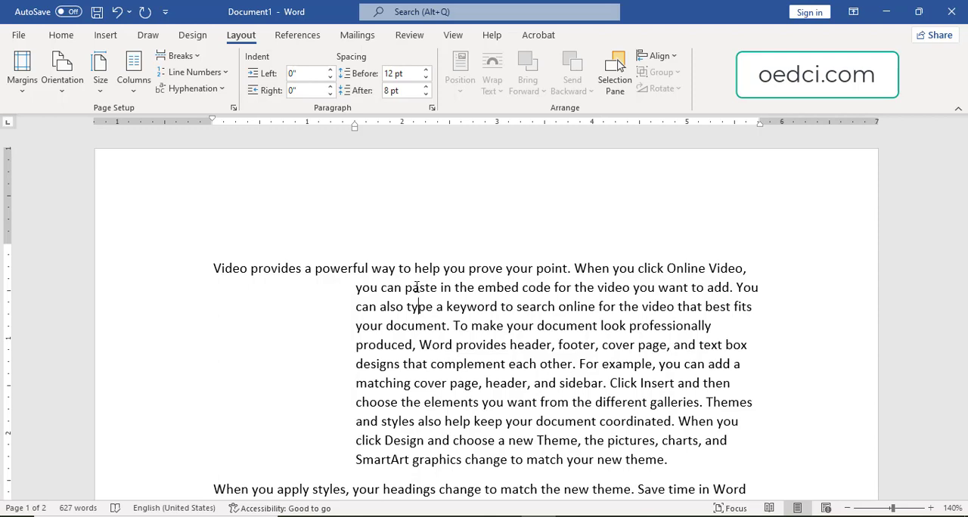
{"action": "key", "text": "ctrl+0"}
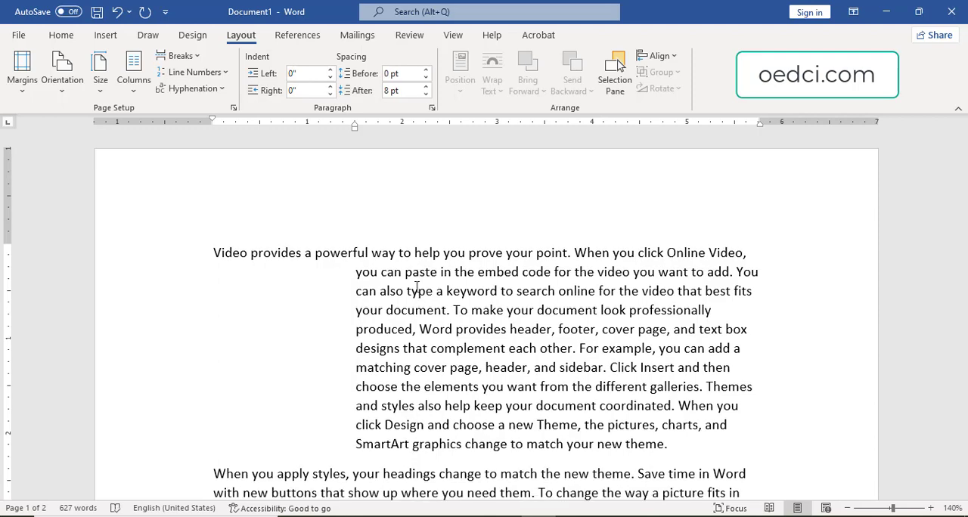
Apply single, double and 1.5 line spacing in turn to the first paragraph.
{"action": "key", "text": "ctrl+1"}
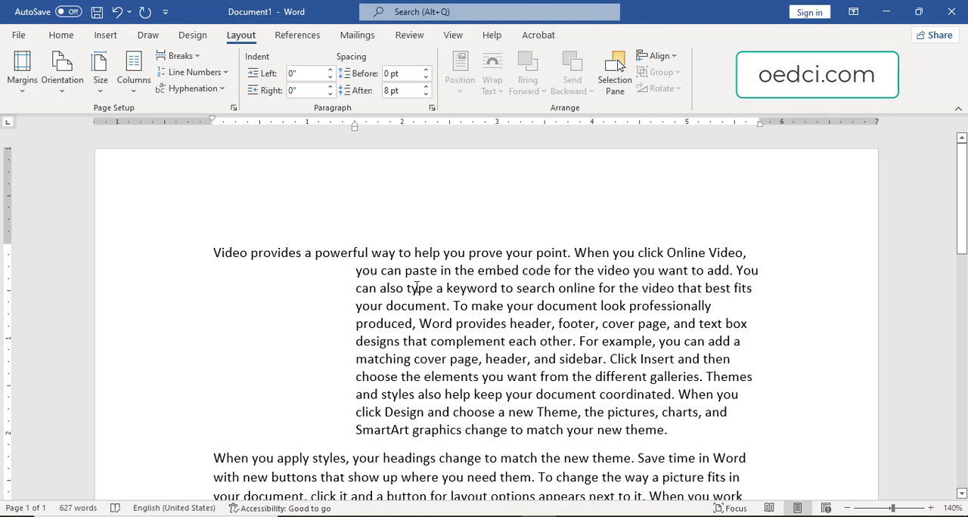
{"action": "key", "text": "ctrl+2"}
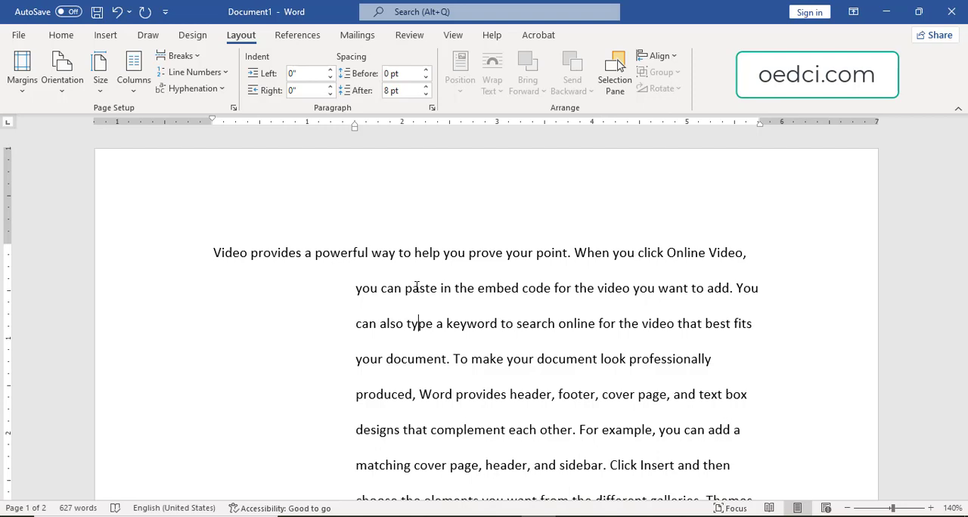
{"action": "key", "text": "ctrl+5"}
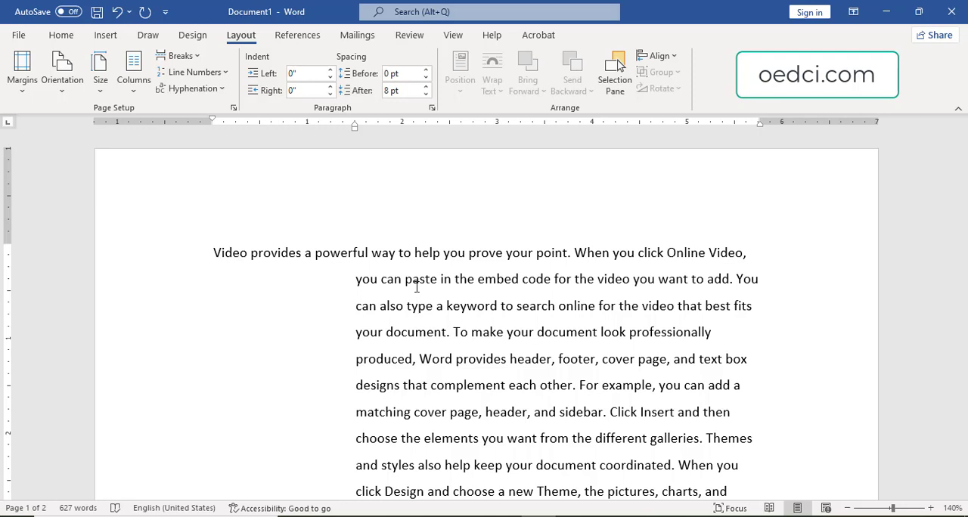
Return the first paragraph to single line spacing, then reset its hanging indent and line spacing to the defaults.
{"action": "type", "text": "1"}
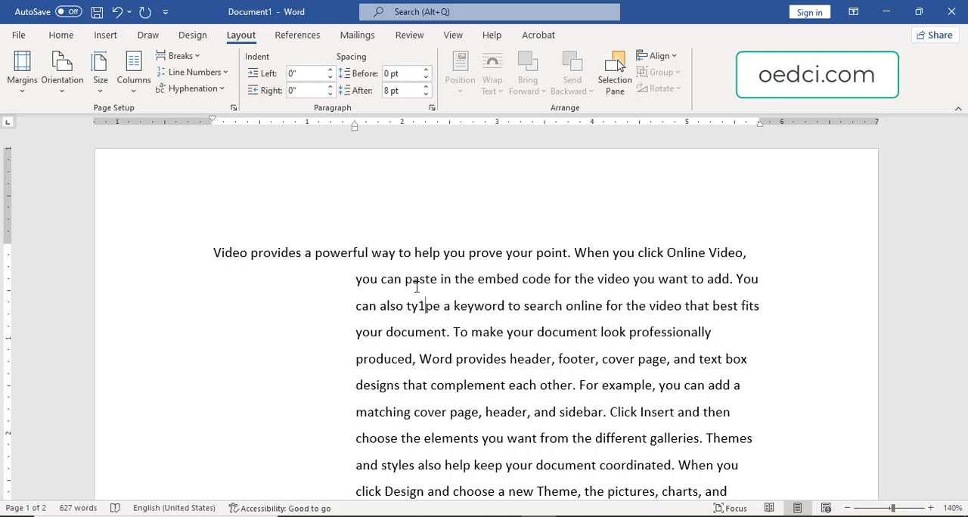
{"action": "key", "text": "BackSpace"}
{"action": "key", "text": "ctrl+1"}
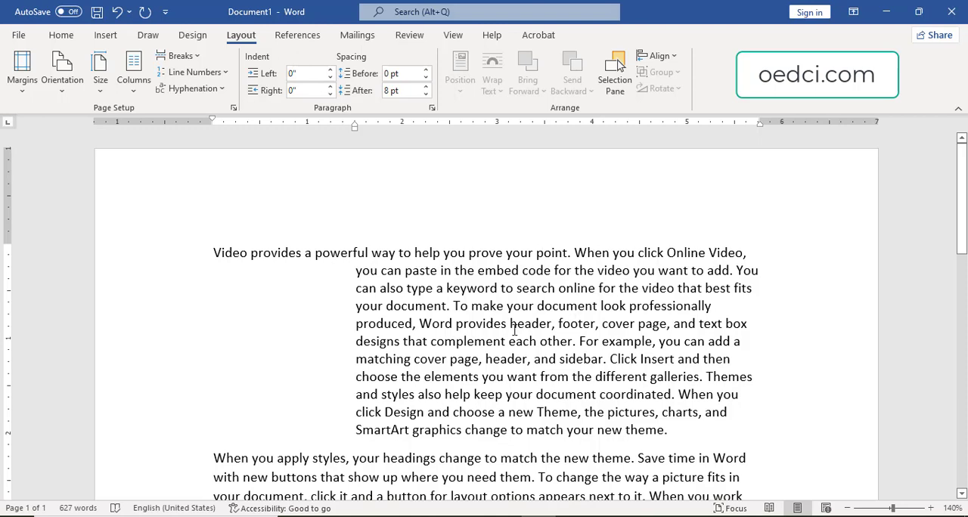
{"action": "key", "text": "ctrl+shift+t"}
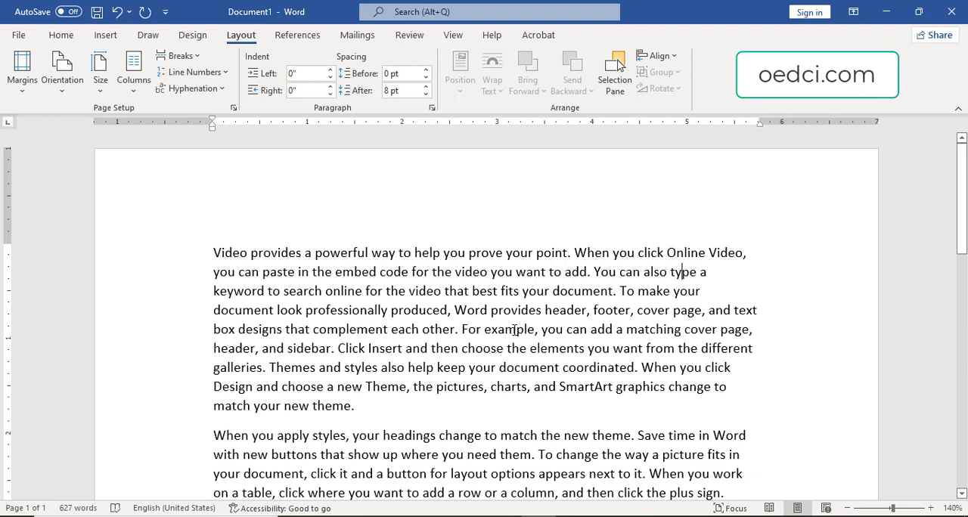